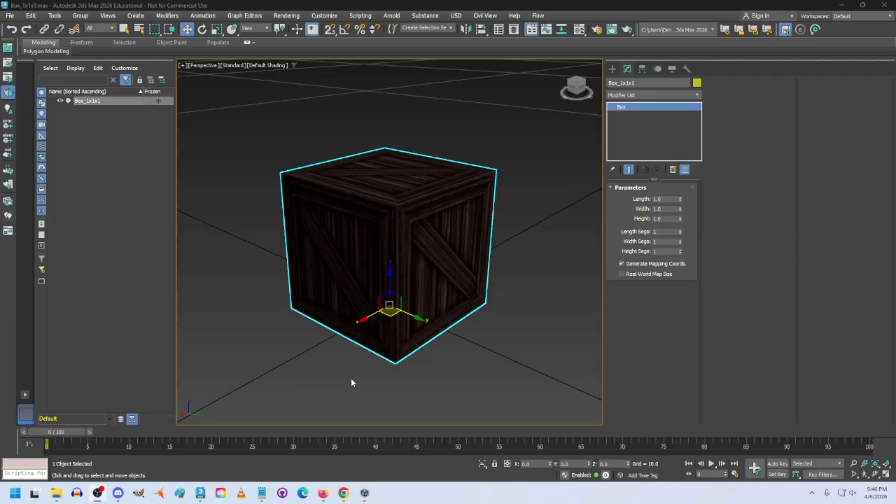
Step: Export the crate scene as Box_1x1x1 in FBX format to the desktop's lecture folder, keeping automatic unit conversion
left_click(10, 15)
mouse_move(35, 173)
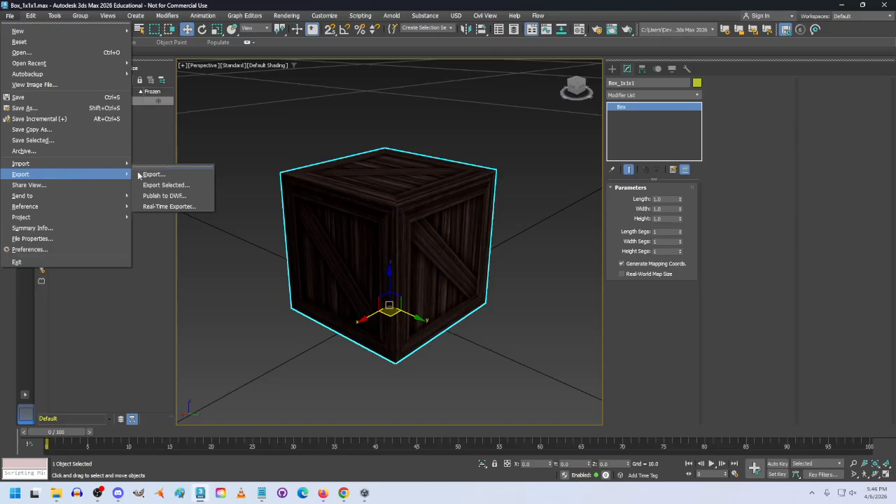
left_click(177, 175)
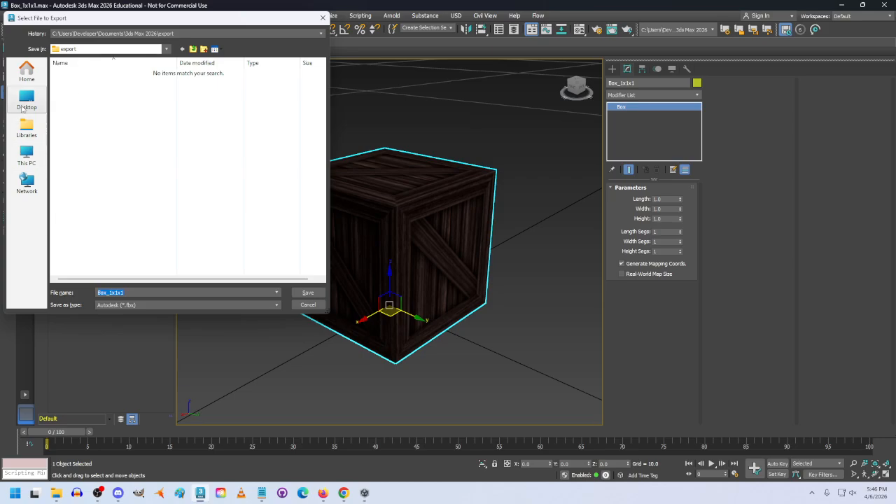
left_click(27, 101)
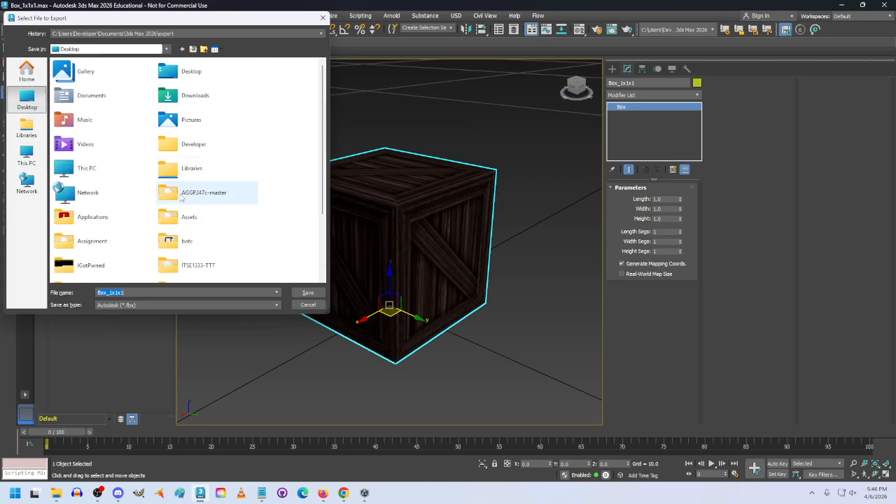
scroll(181, 198, "down", 4)
double_click(95, 222)
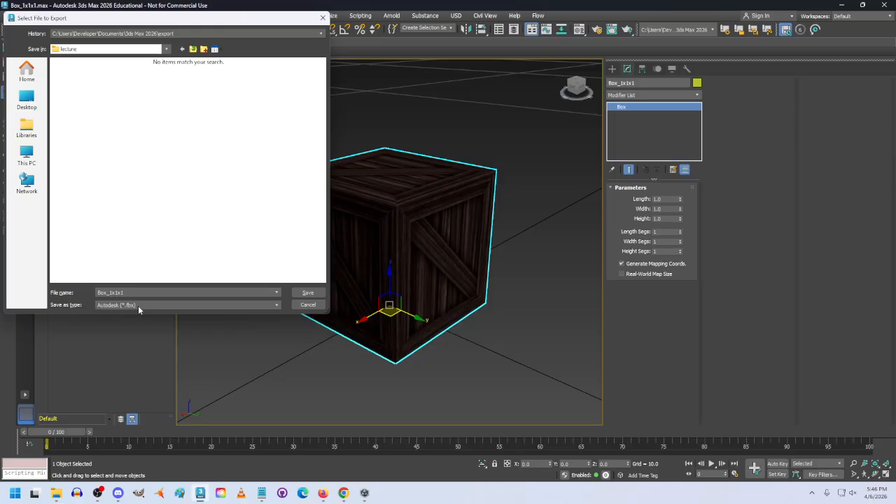
left_click(308, 292)
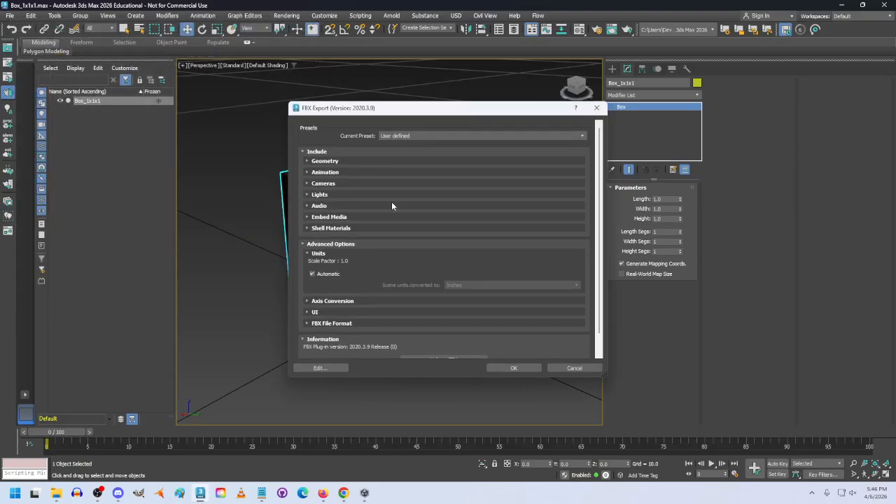
left_click(302, 243)
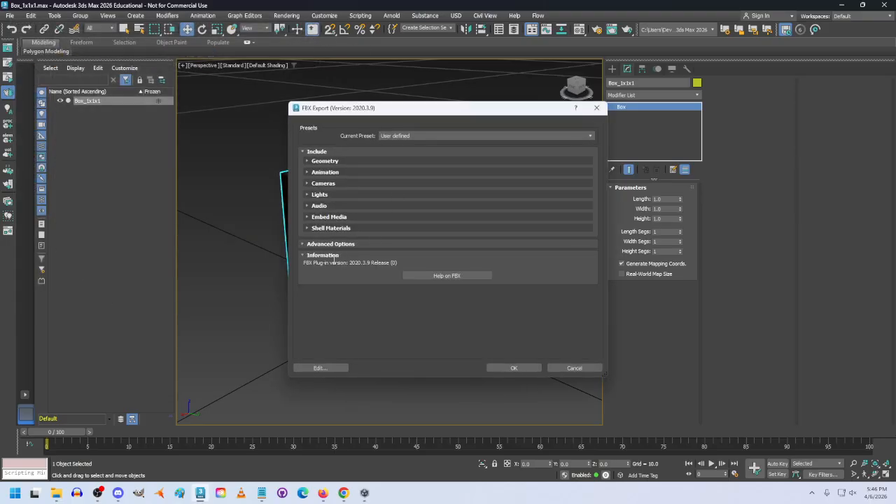
left_click(303, 245)
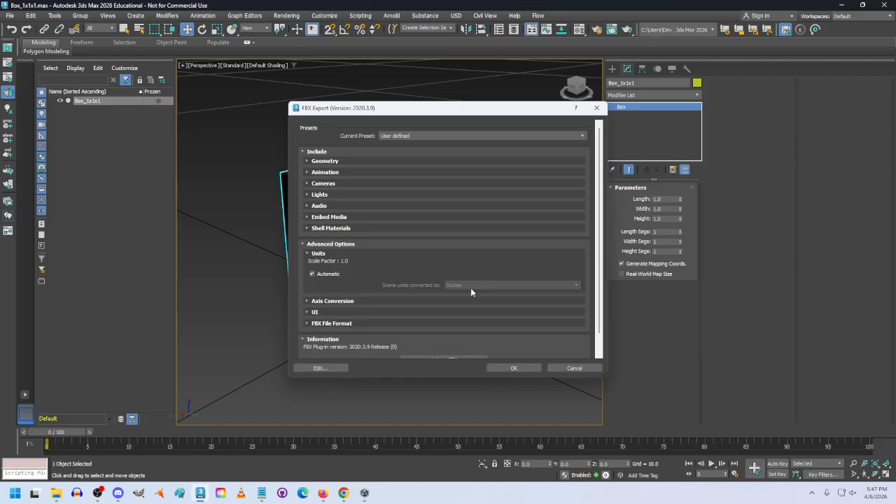
left_click(514, 368)
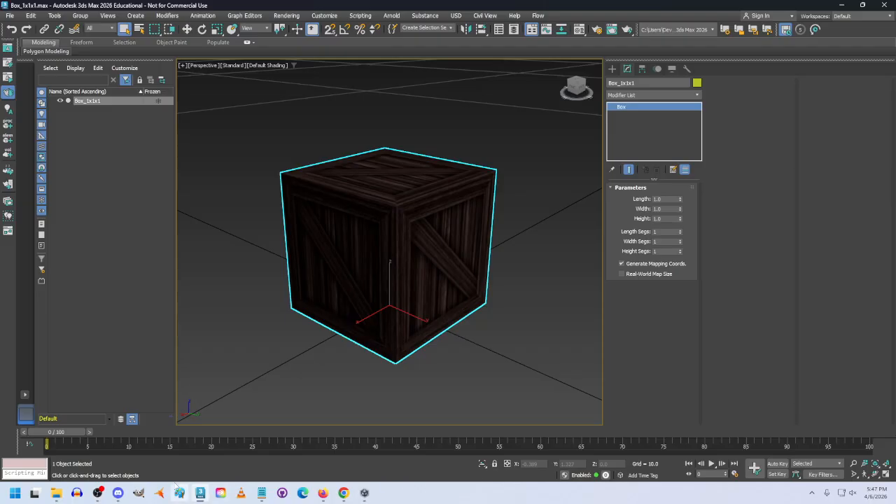
Step: Examine the exported FBX, the max scene and the crate texture files in File Explorer's lecture folder
mouse_move(56, 492)
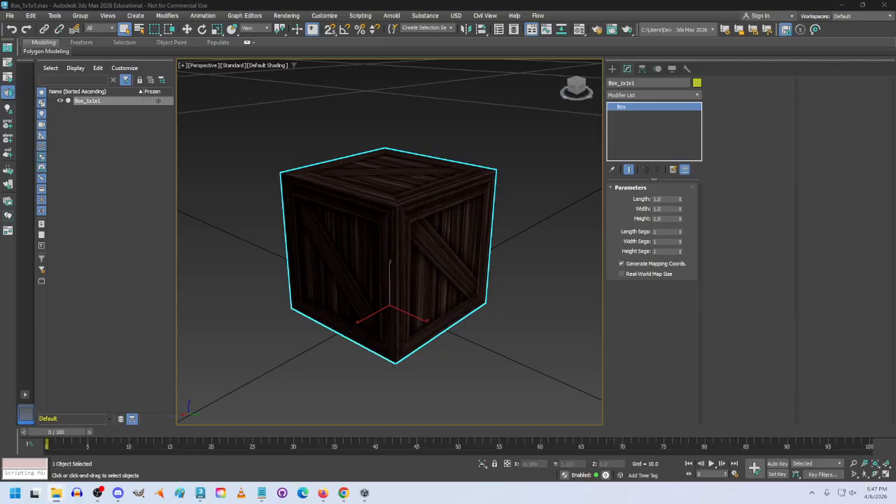
left_click_drag(812, 280, 698, 80)
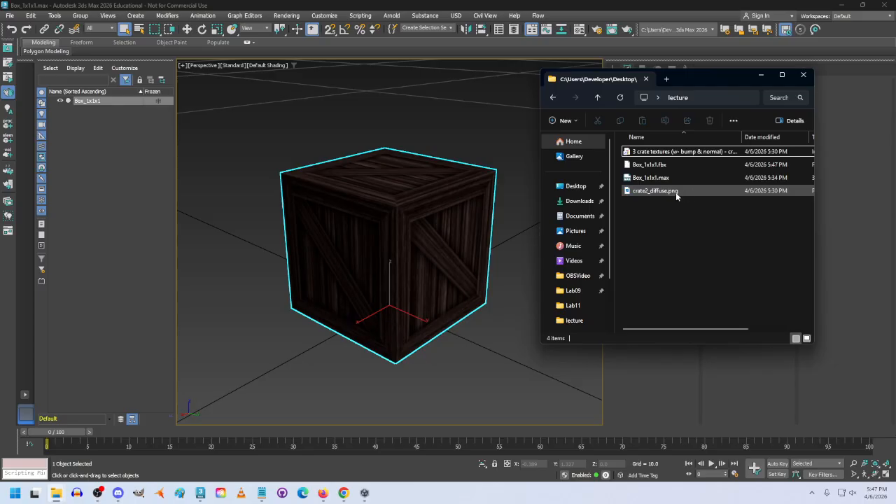
left_click(656, 192)
left_click(658, 178)
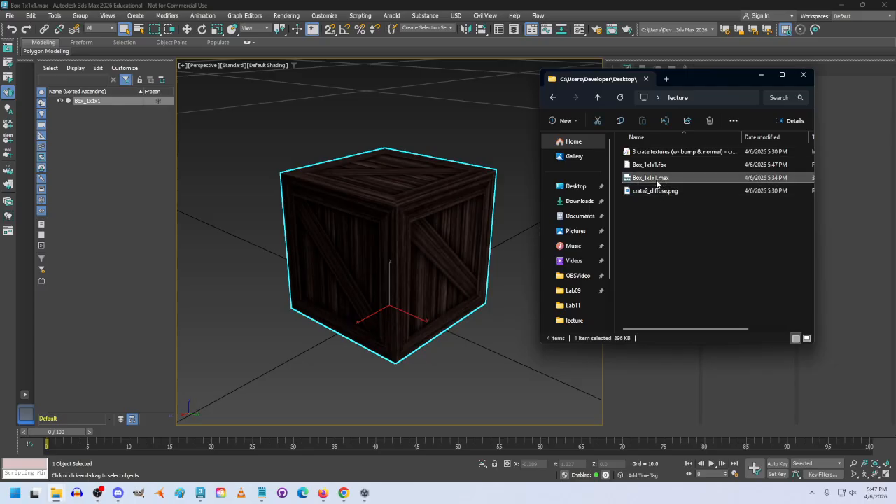
left_click(658, 152)
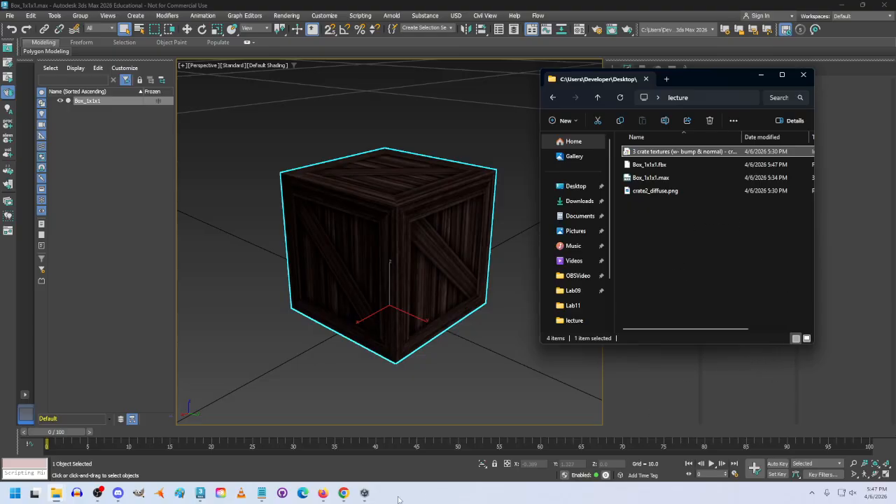
Step: Switch to Unity Hub and open the URP_Glint project in the Unity editor
left_click(364, 493)
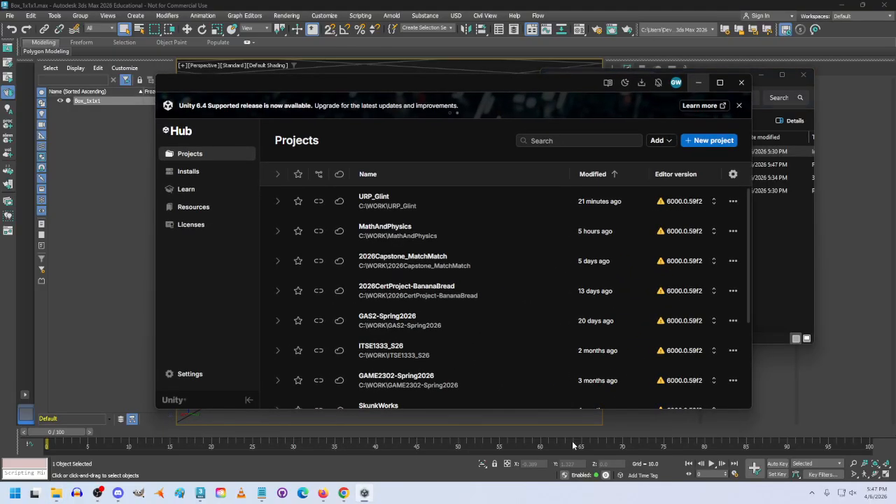
left_click(444, 204)
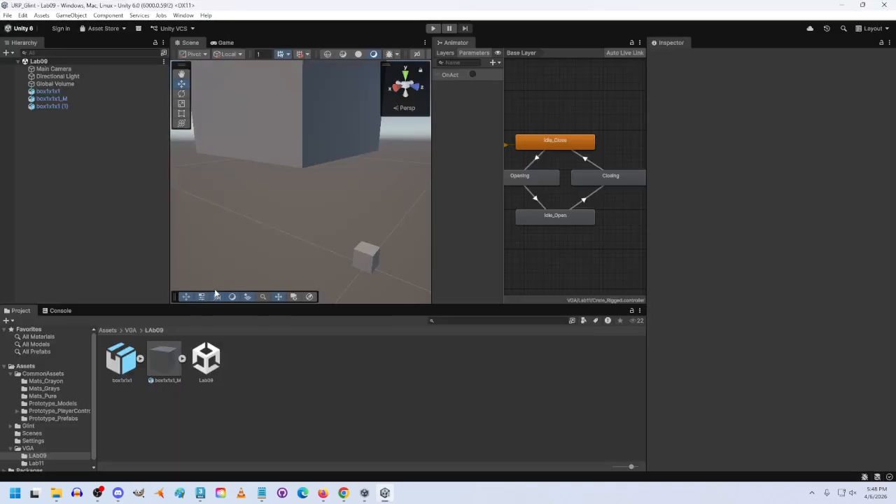
right_click_drag(316, 177, 332, 228)
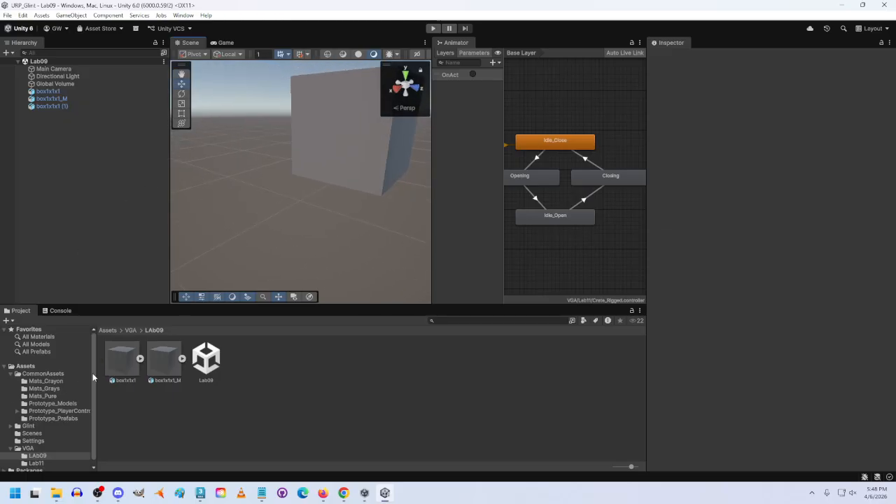
Step: Create a folder named Lecture inside the project's VGA assets folder and open it
left_click(130, 329)
right_click(233, 366)
mouse_move(296, 101)
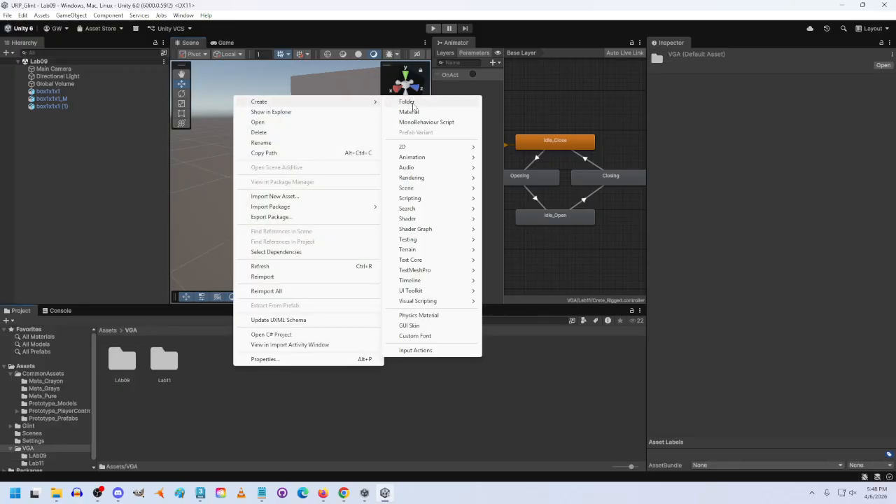
left_click(407, 103)
key("BackSpace")
key("BackSpace")
key("BackSpace")
type("lecture")
key("Delete")
type("L")
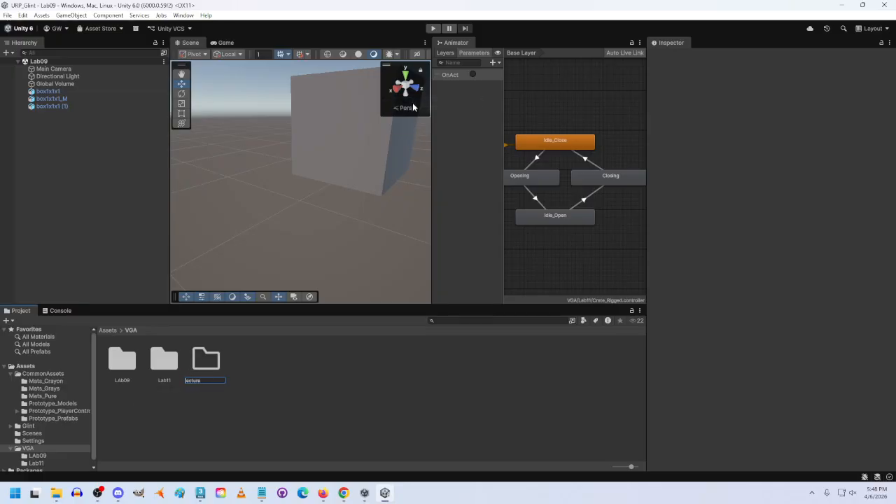
key("Return")
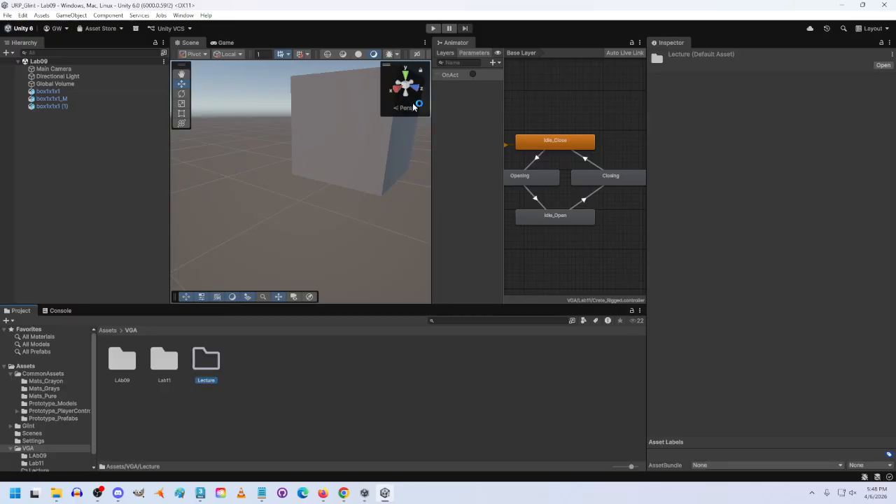
double_click(215, 360)
right_click(157, 366)
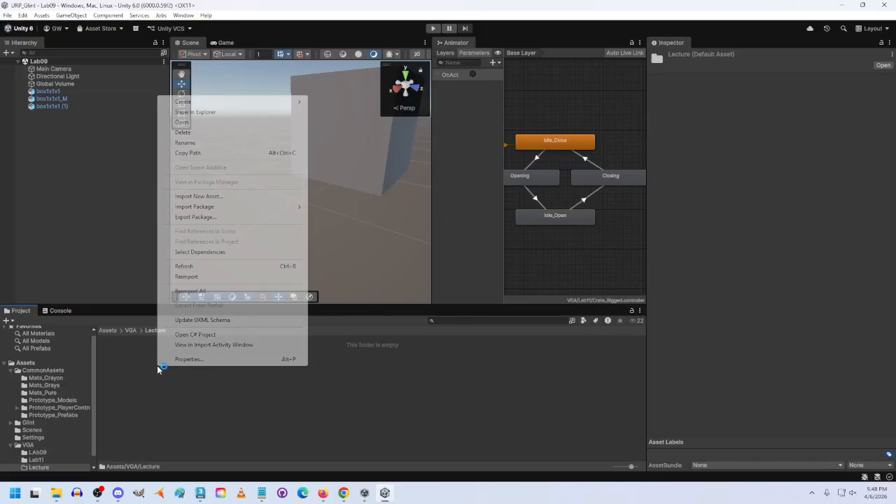
mouse_move(226, 99)
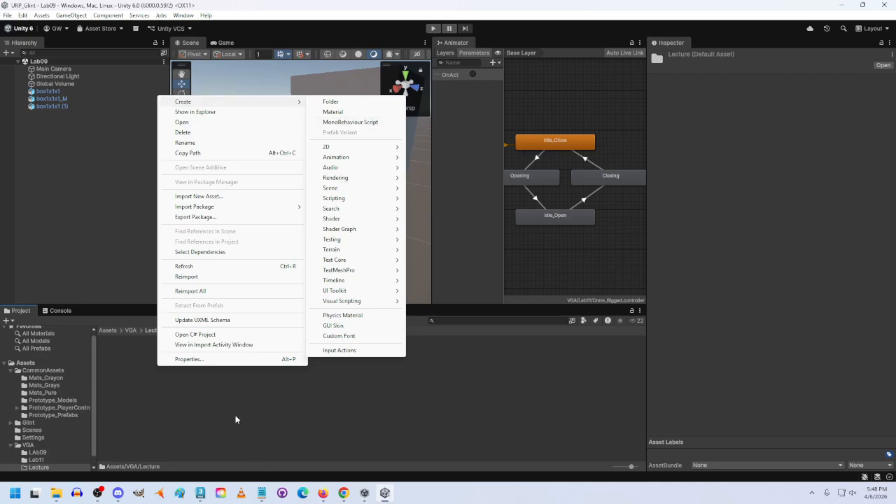
left_click(166, 395)
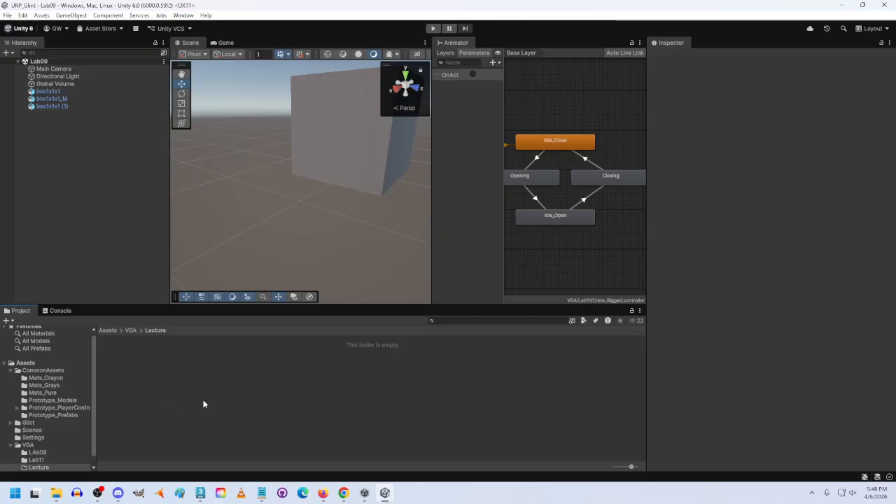
Step: Import Box_1x1x1.fbx from File Explorer's lecture folder into the Unity project's Lecture folder
mouse_move(56, 493)
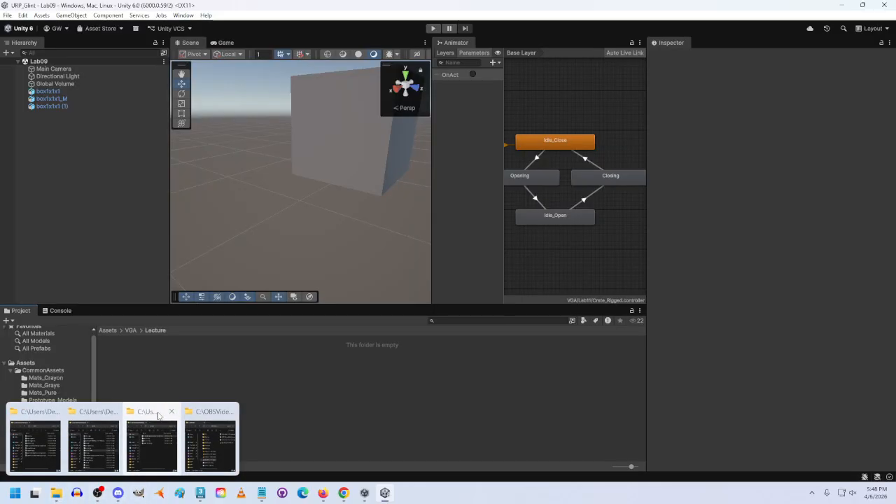
left_click(157, 416)
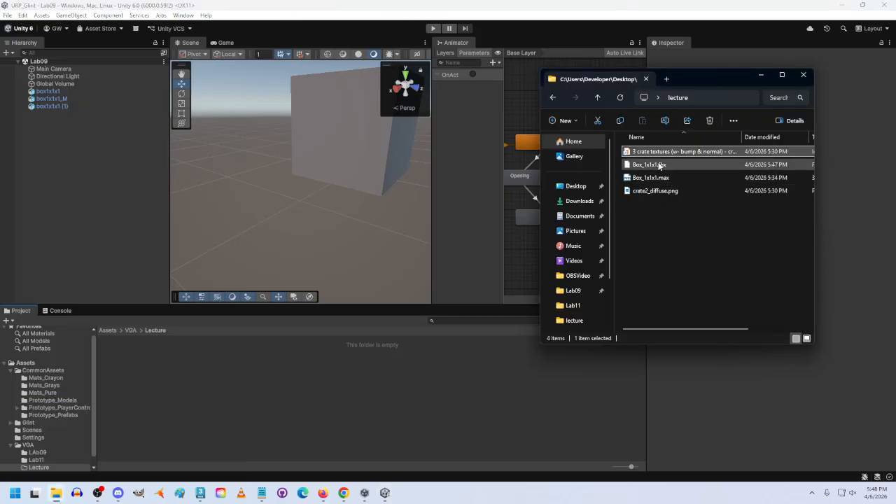
left_click_drag(659, 167, 191, 386)
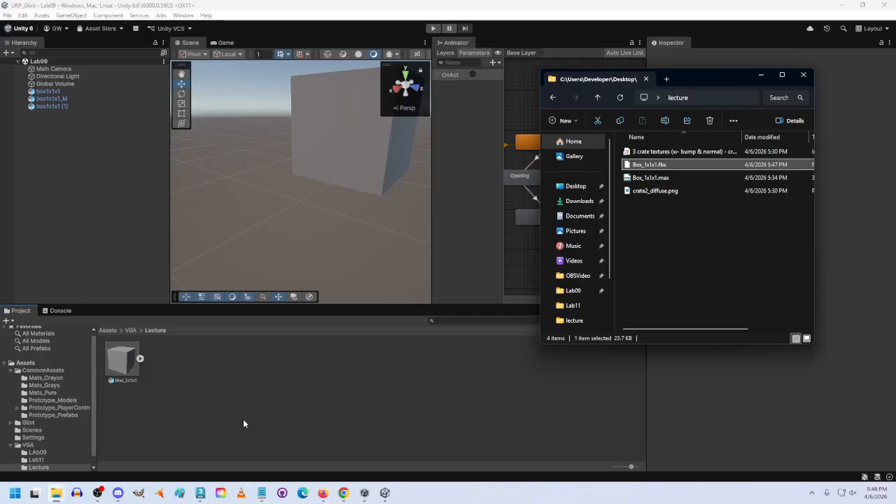
Step: Create a new scene from the Basic (URP) template
left_click(8, 16)
left_click(27, 26)
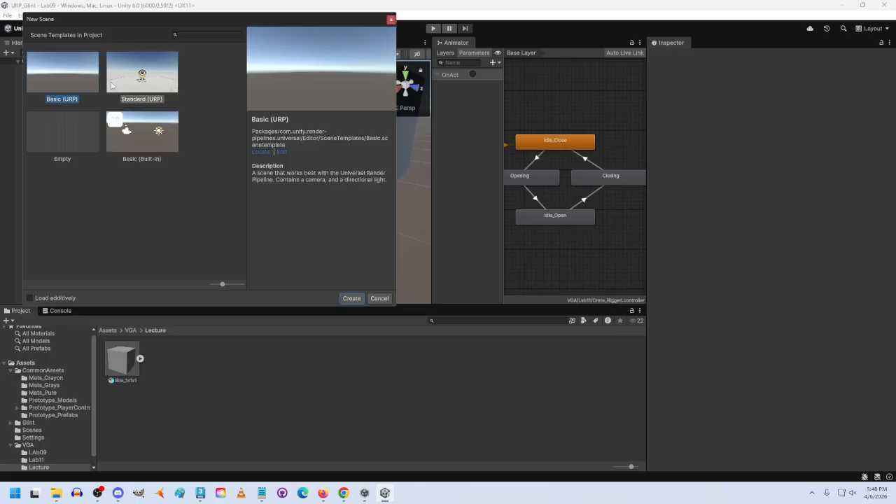
left_click(63, 72)
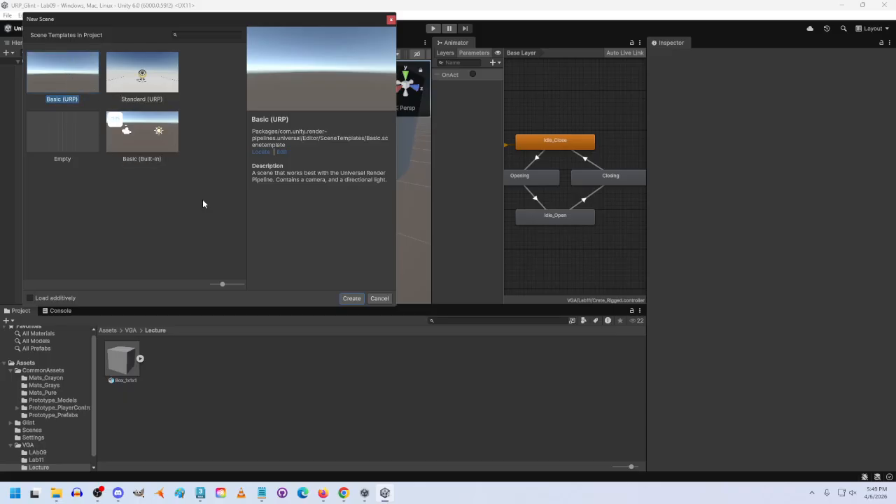
left_click(352, 298)
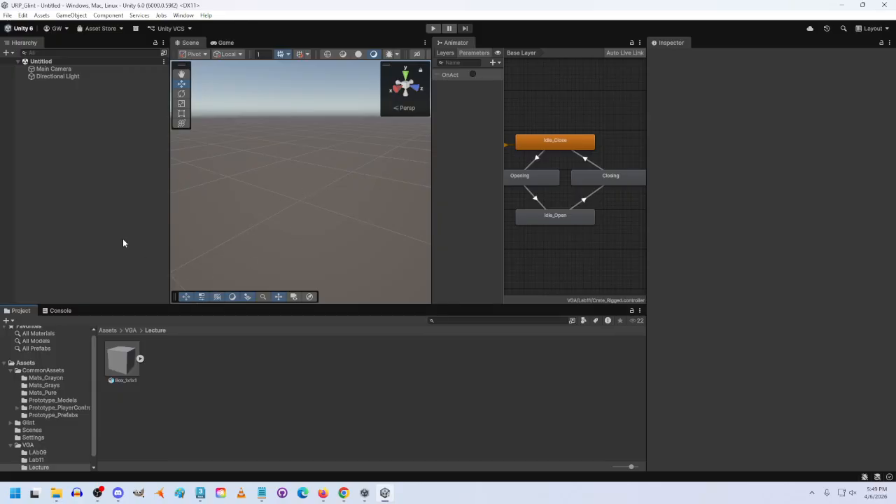
Step: Save the new scene as Lecture9 in the Assets/VGA/Lecture folder
left_click(7, 15)
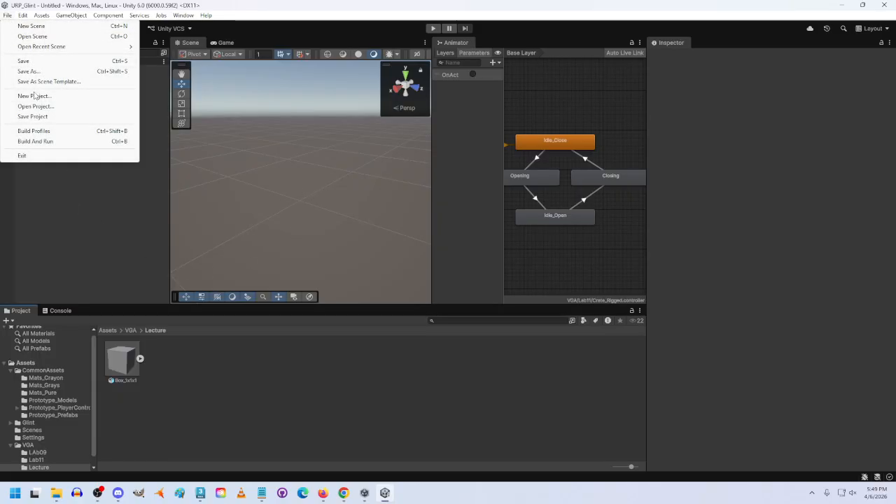
left_click(28, 71)
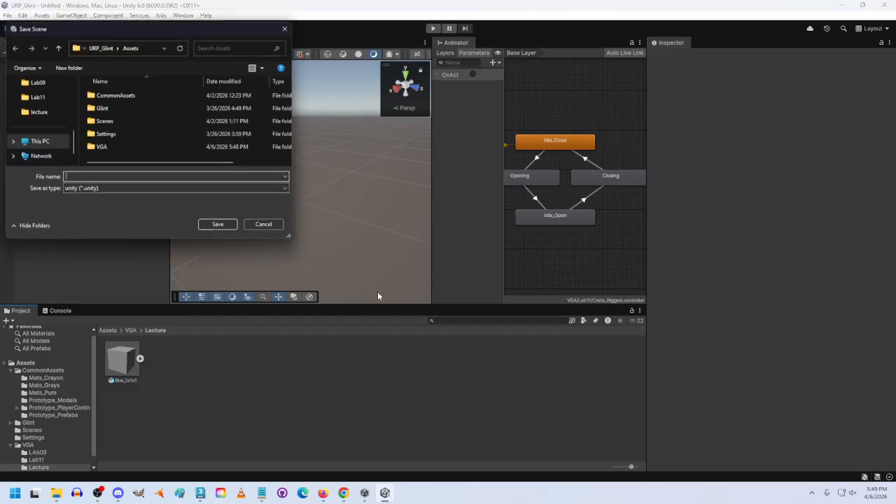
double_click(104, 147)
double_click(106, 121)
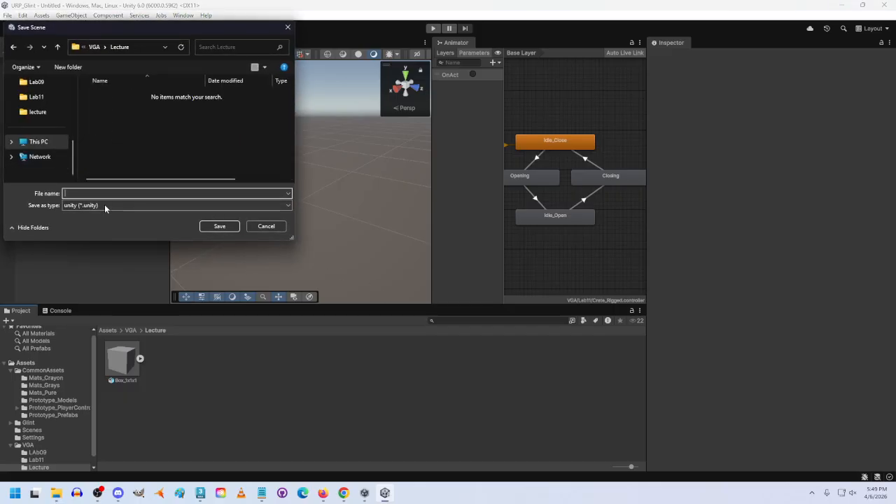
type("LEctur")
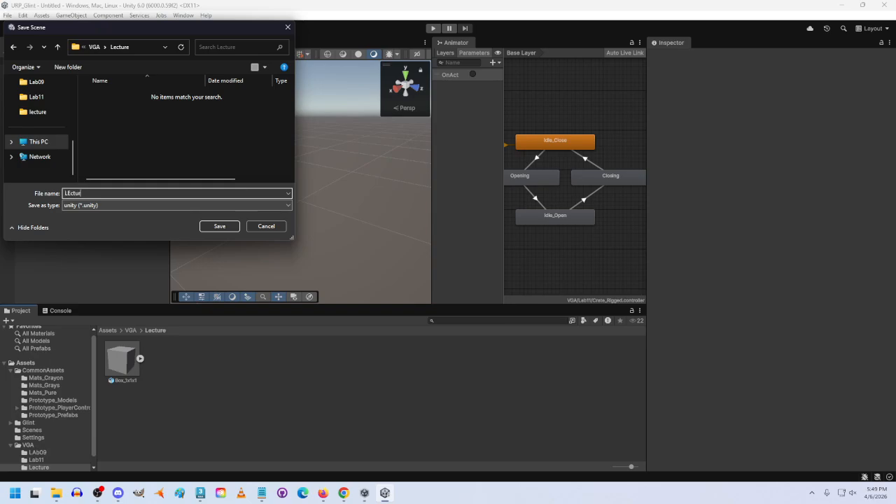
type("ee9")
key("Return")
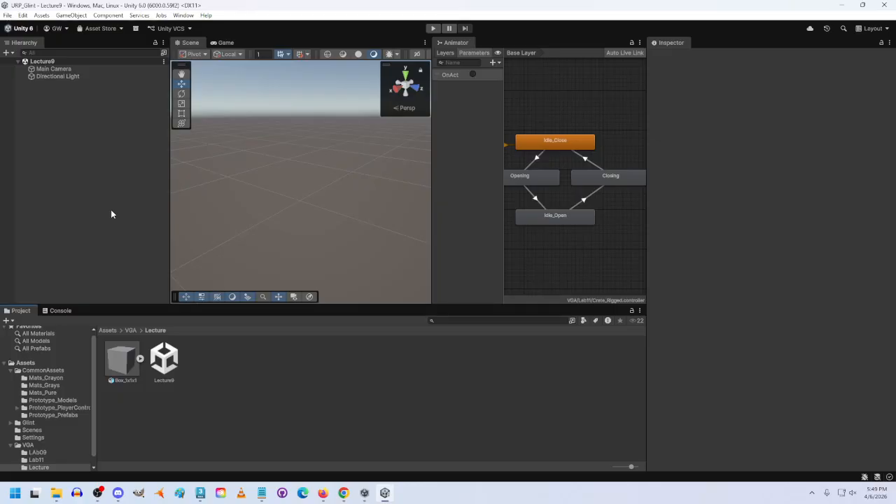
Step: Close the Animator view and switch back to 3ds Max
right_click(459, 44)
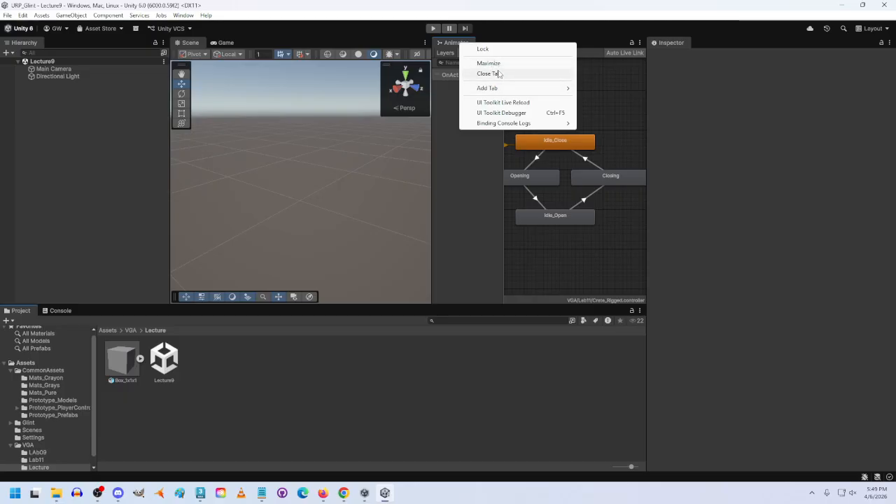
left_click(490, 73)
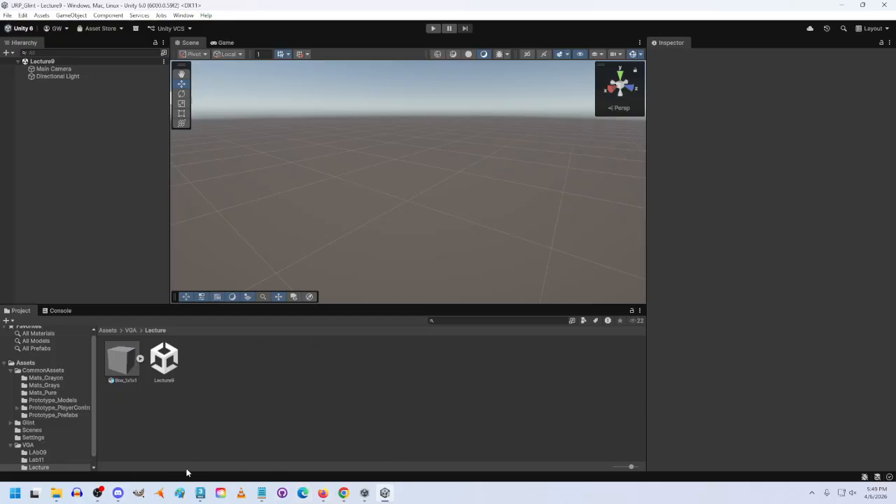
left_click(200, 494)
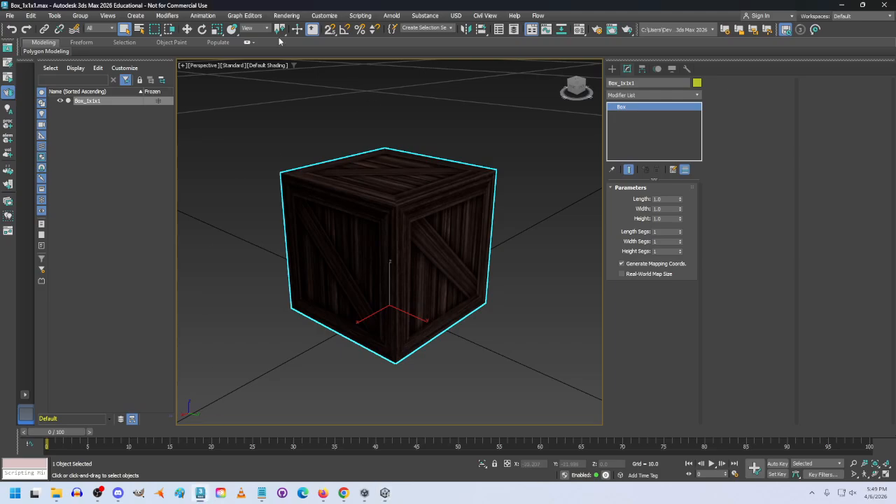
Step: Inspect the crate's materials in the Material Editor, including the glTF_Crate material and its base color map
key("m")
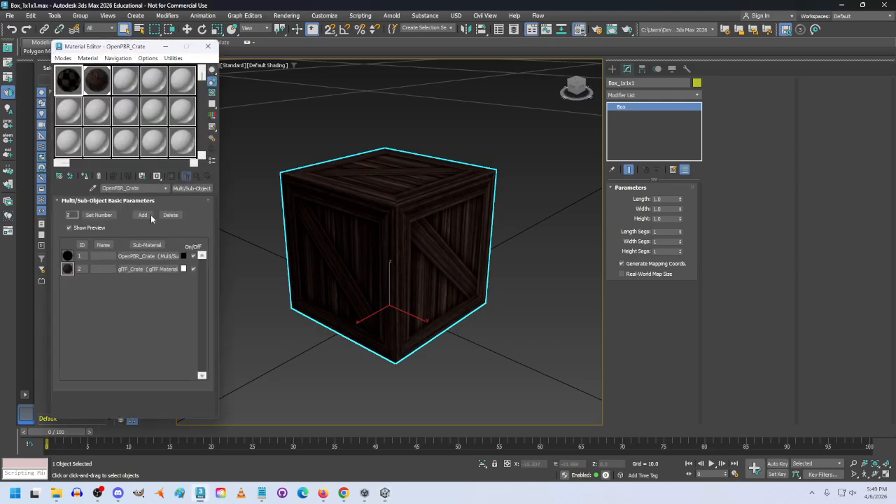
left_click(152, 201)
left_click(165, 189)
left_click(135, 196)
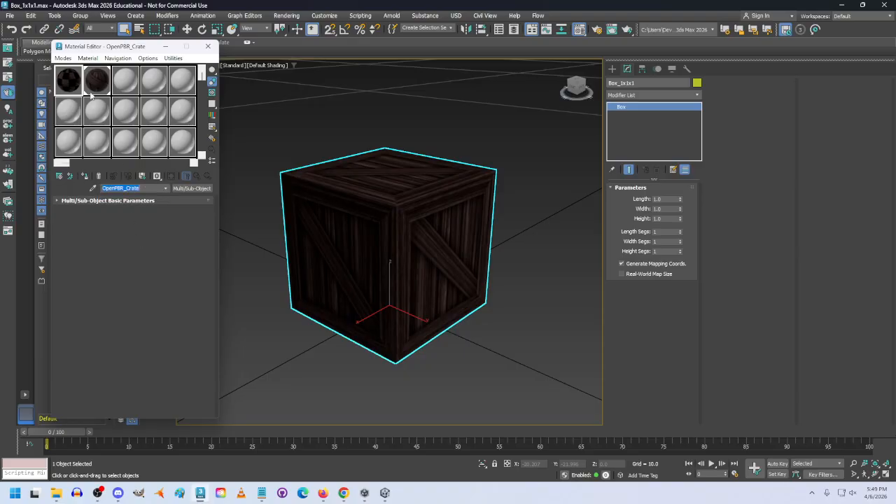
left_click(62, 200)
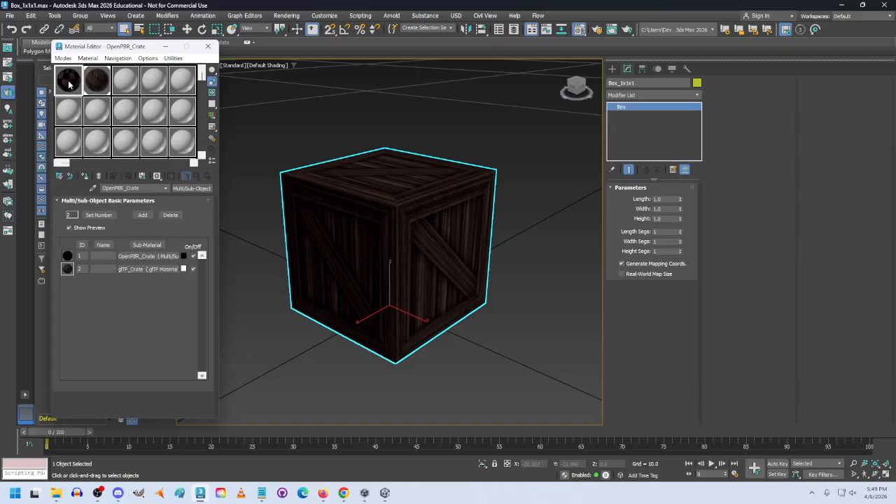
left_click(147, 269)
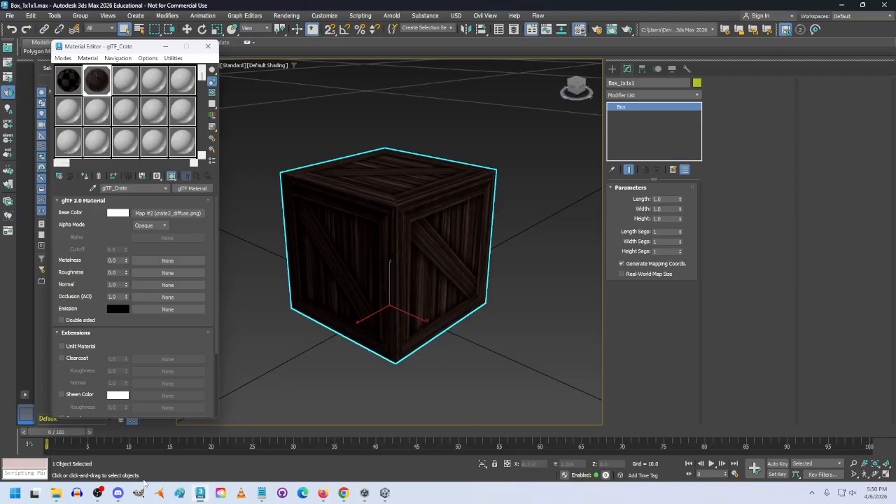
Step: Switch to Unity and import crate2_diffuse.png from File Explorer's lecture folder into the project's Lecture folder
left_click(840, 5)
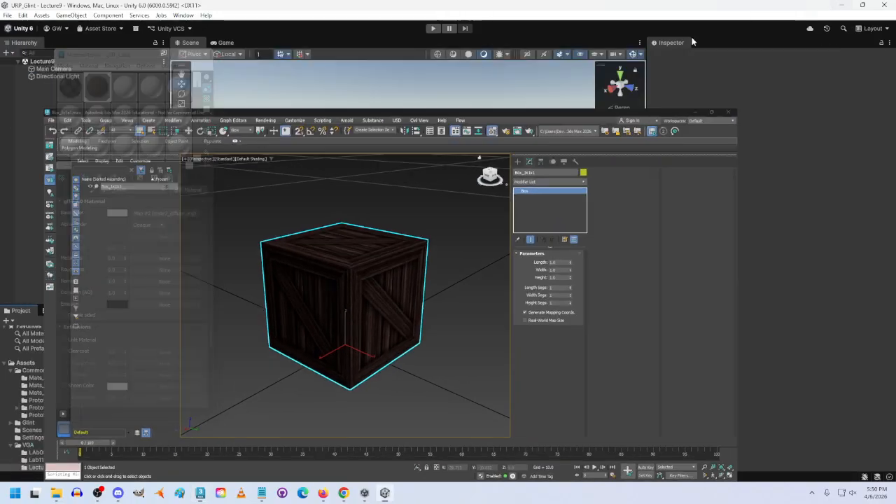
mouse_move(56, 493)
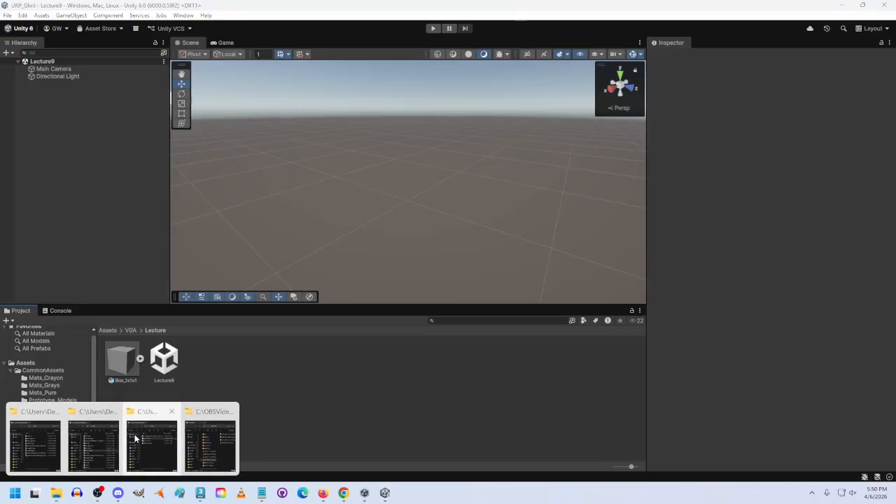
left_click(136, 440)
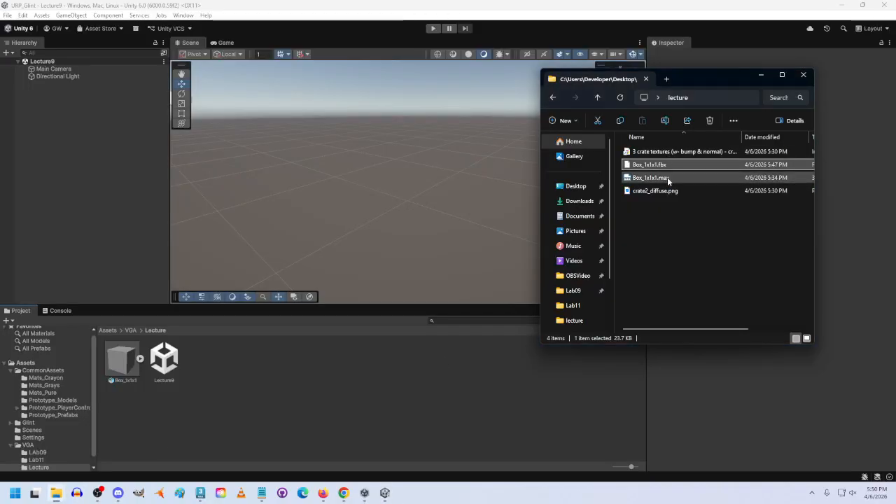
left_click_drag(658, 191, 276, 409)
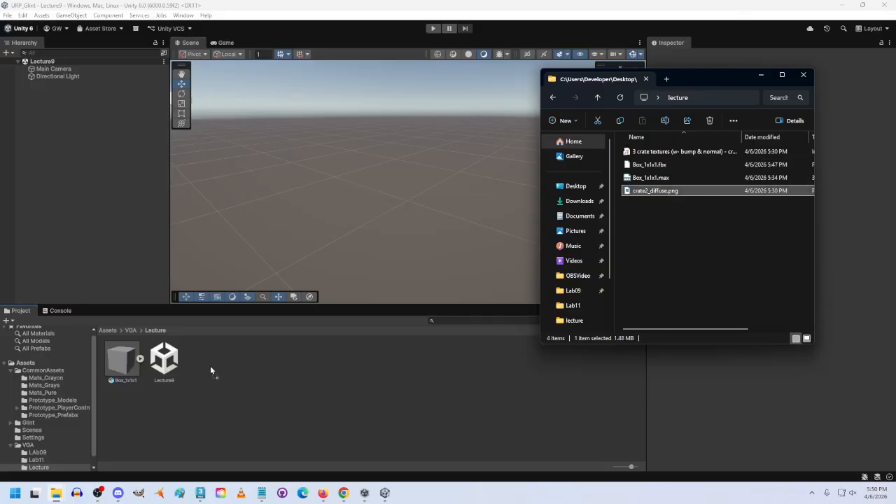
left_click_drag(207, 370, 209, 371)
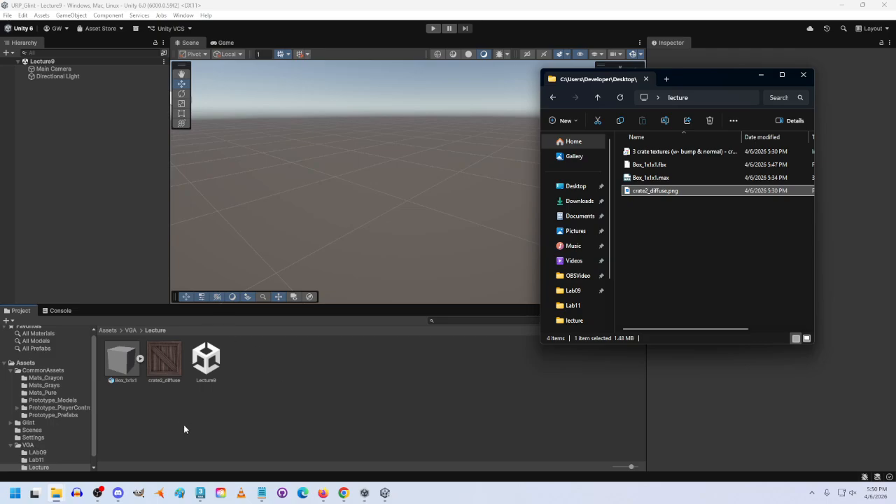
Step: Create a material named Crate in the Lecture folder and assign the crate2_diffuse texture as its base map
left_click(140, 359)
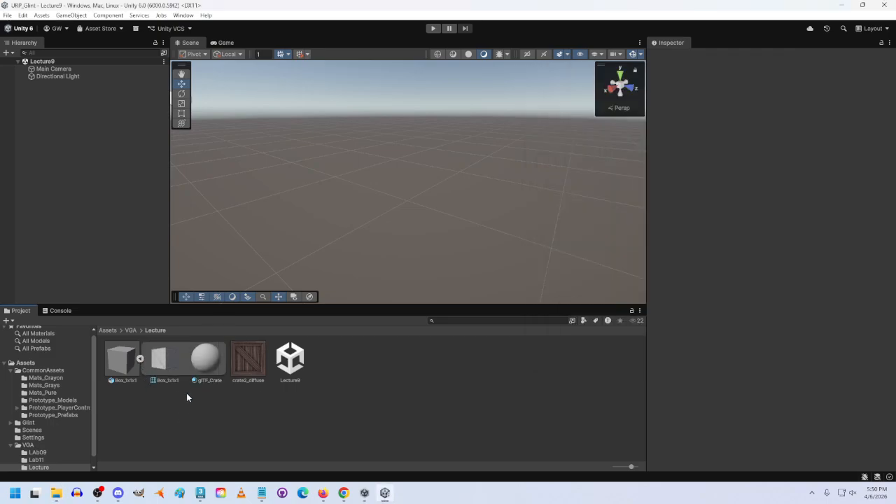
left_click(206, 358)
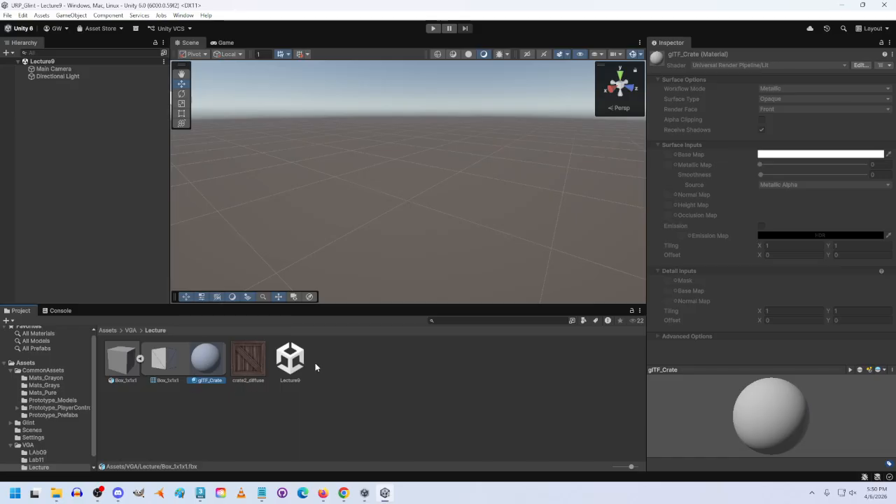
right_click(252, 361)
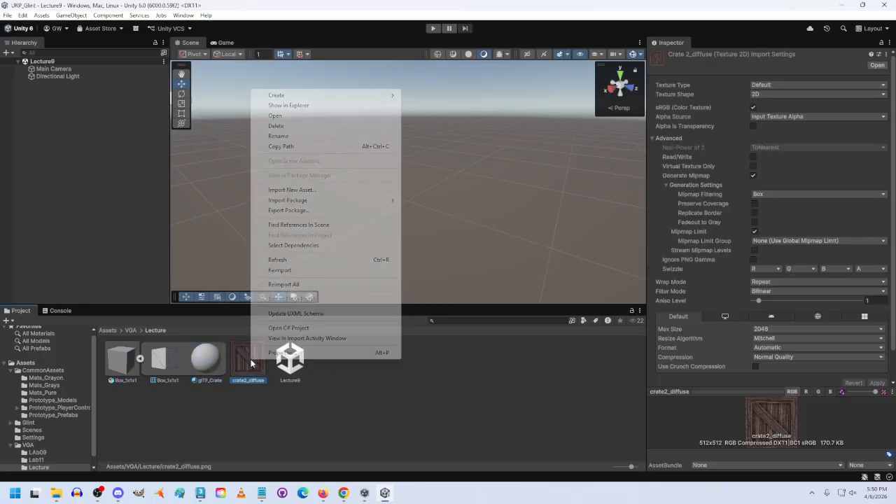
mouse_move(356, 97)
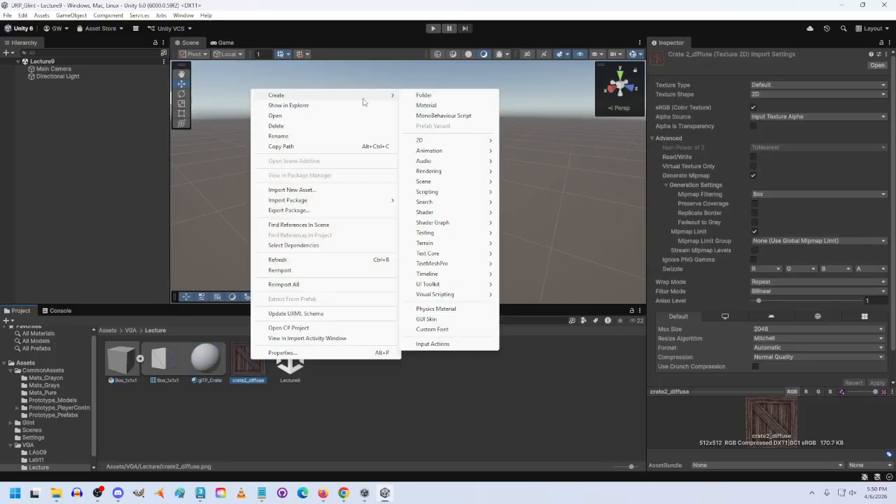
left_click(427, 105)
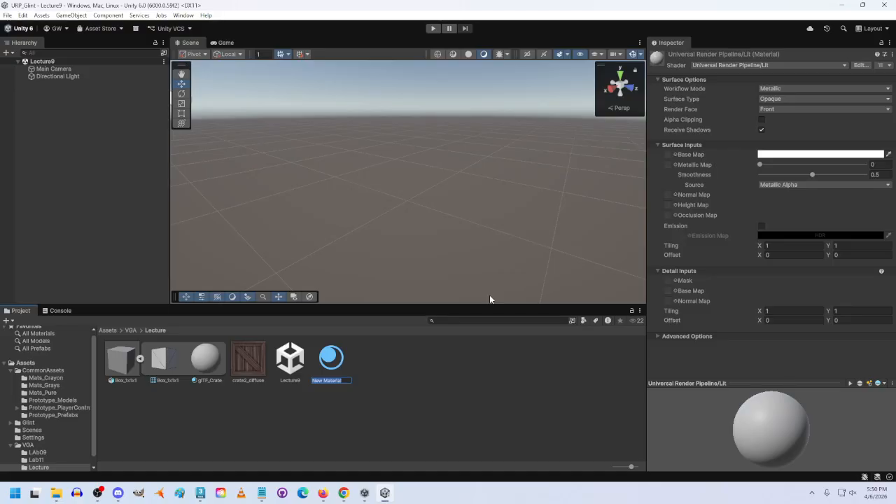
type("G")
key("Return")
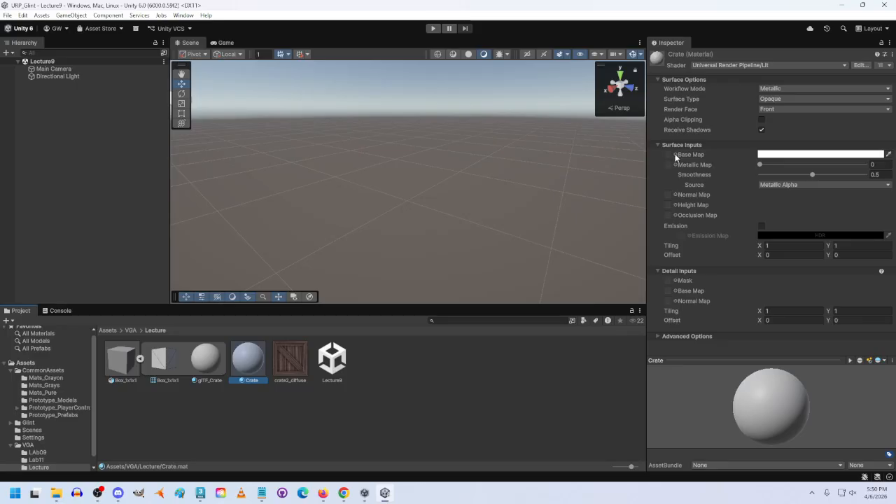
left_click_drag(248, 359, 670, 158)
left_click(294, 414)
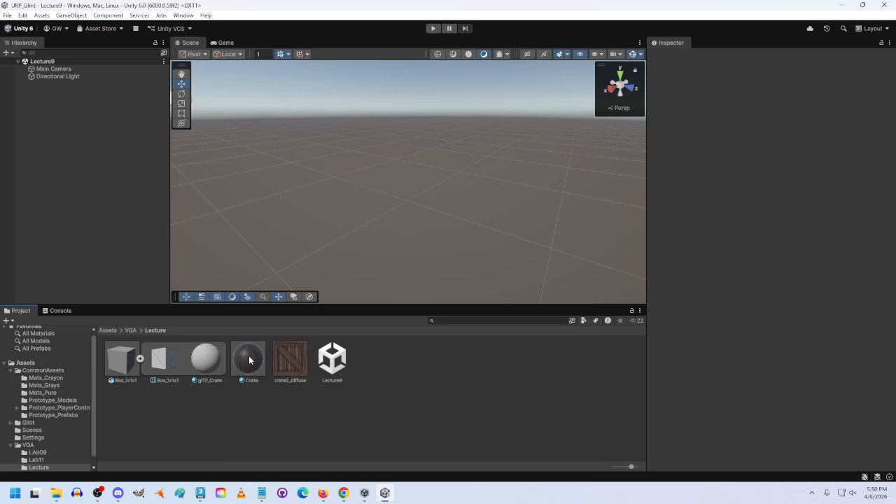
Step: Remap glTF_Crate to the Crate material in the Box_1x1x1 model's import settings and apply the change
left_click(118, 366)
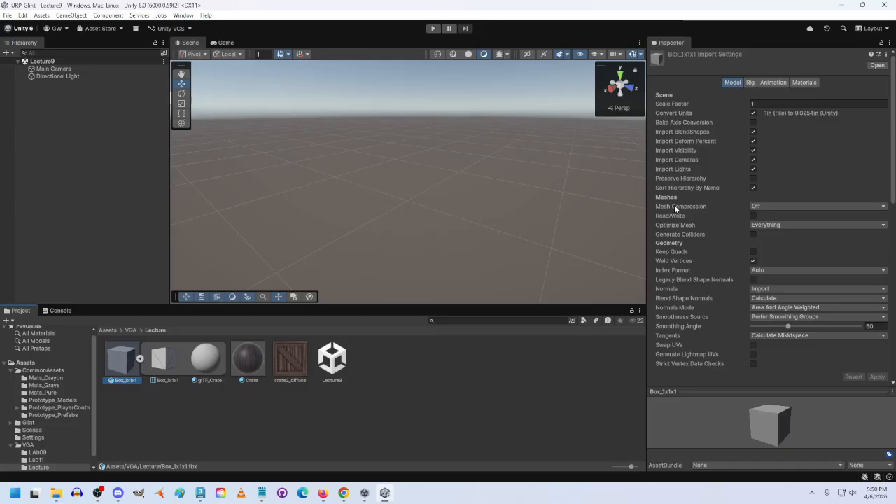
scroll(677, 271, "down", 5)
scroll(681, 277, "up", 5)
left_click(805, 84)
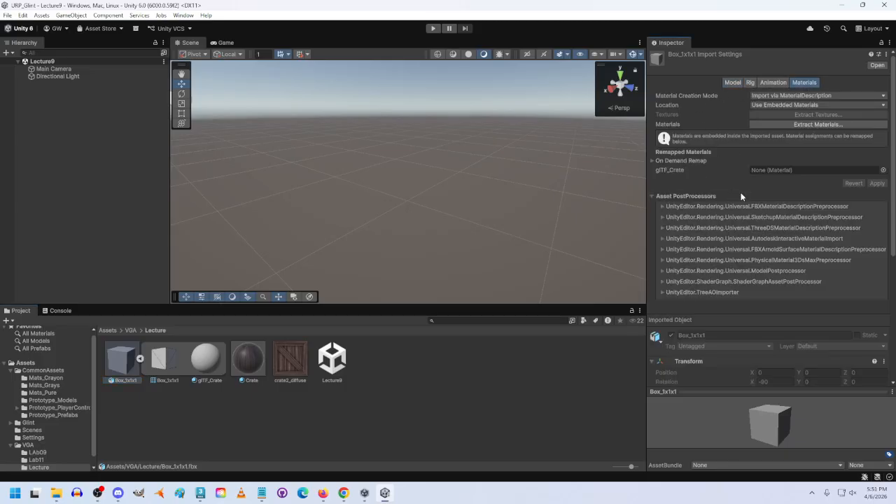
left_click_drag(242, 367, 768, 172)
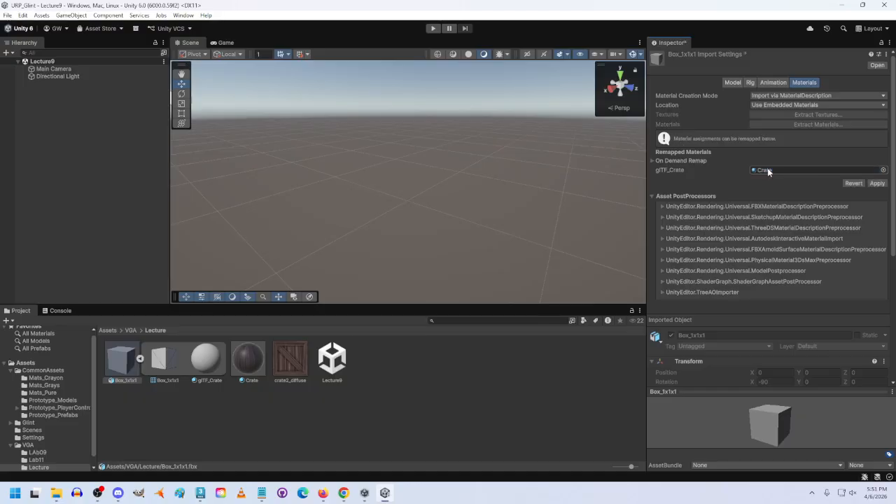
left_click(424, 364)
left_click(419, 266)
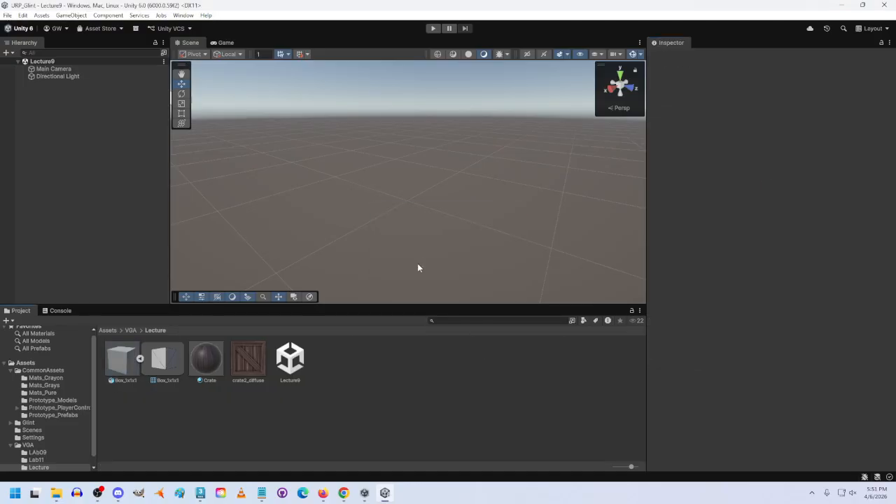
Step: Review the Box_1x1x1 import settings for materials, animation, rig and model
left_click(124, 359)
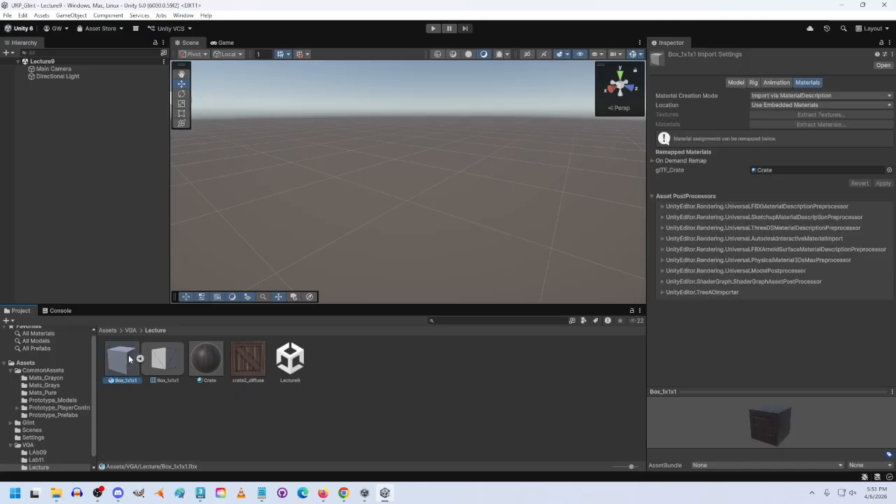
left_click(653, 161)
left_click(653, 161)
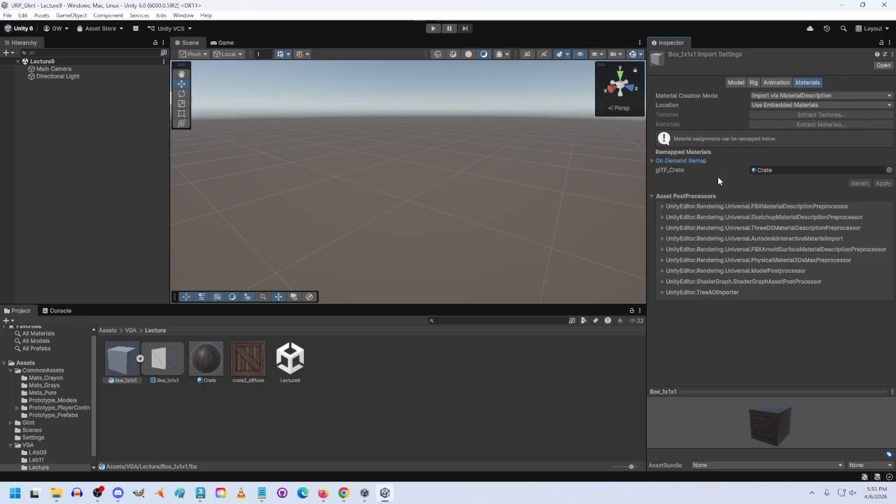
left_click(777, 83)
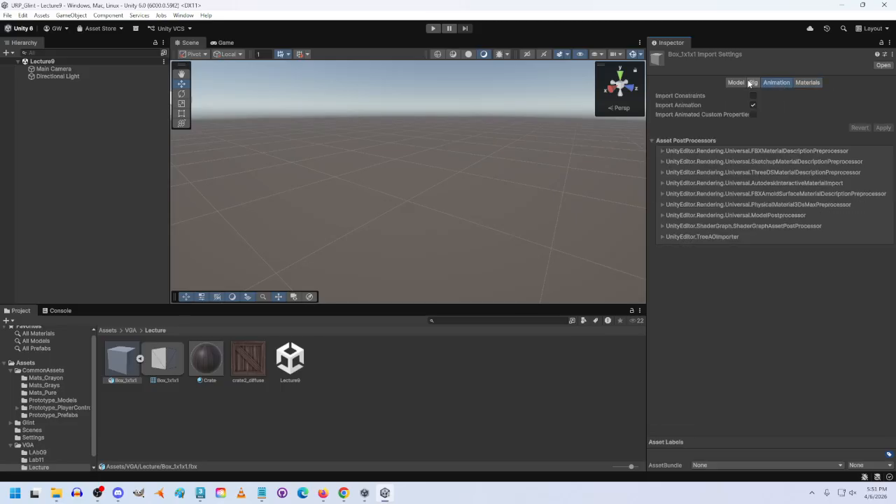
left_click(755, 84)
left_click(735, 84)
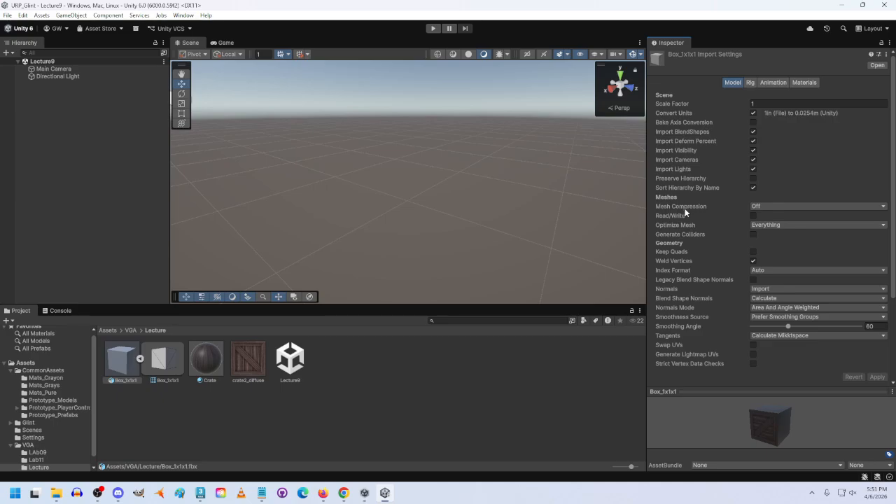
scroll(676, 258, "down", 5)
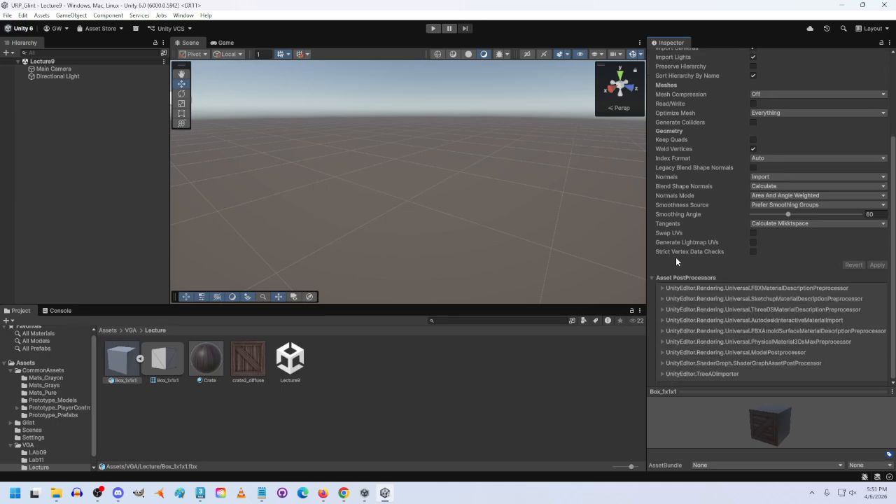
scroll(676, 260, "up", 4)
scroll(676, 256, "up", 1)
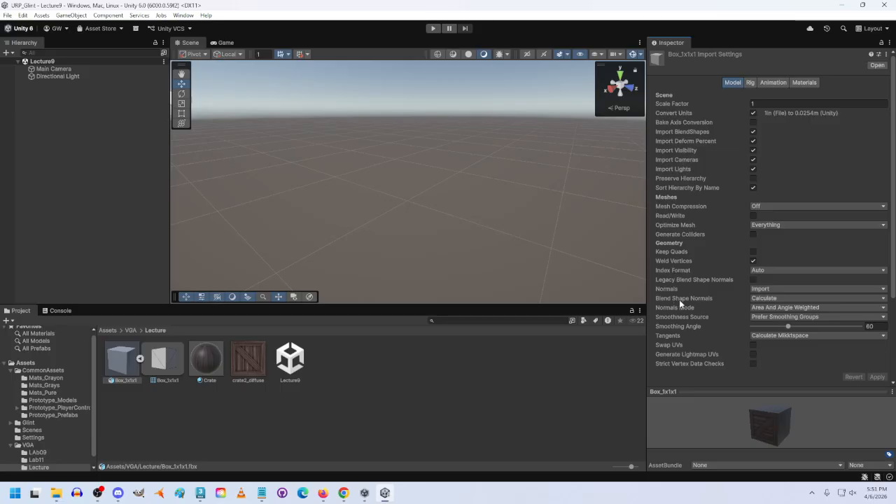
scroll(686, 306, "down", 1)
left_click(697, 309)
scroll(703, 305, "down", 3)
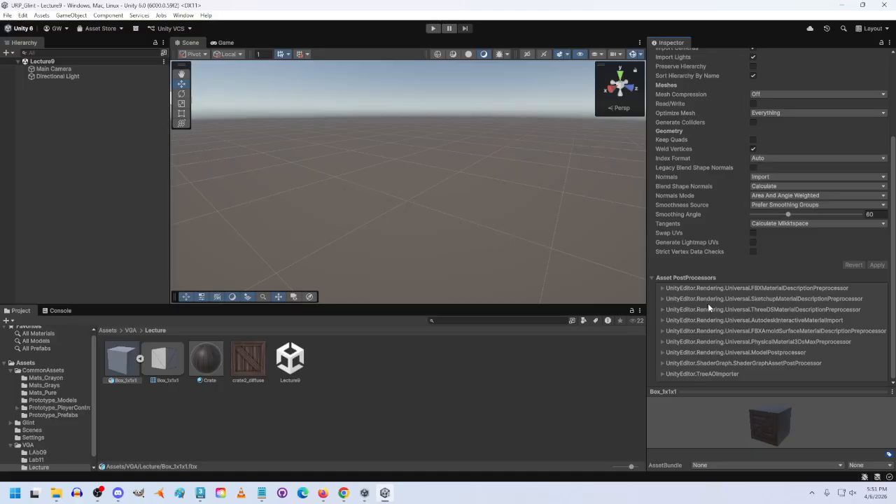
scroll(708, 304, "up", 4)
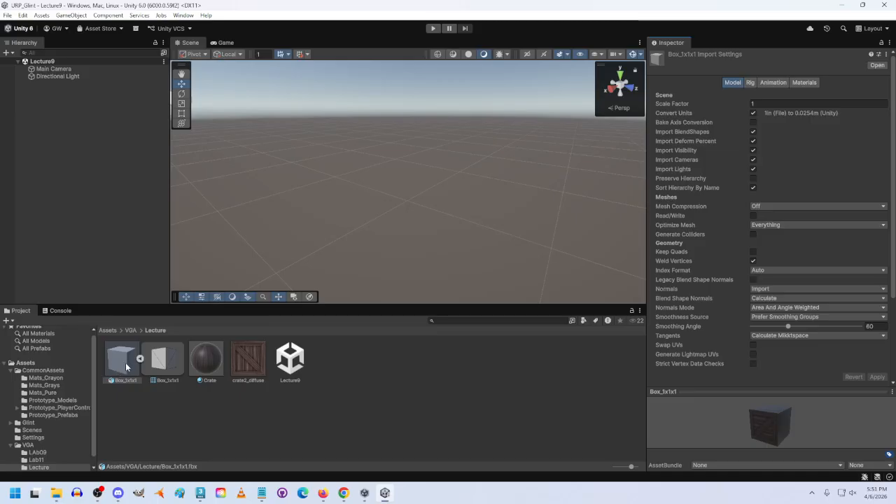
Step: Place the Box_1x1x1 model in the scene and set its position to X 0, Y 0, Z 0
left_click_drag(124, 362, 407, 200)
left_click(773, 116)
type("0")
key("Tab")
key("Tab")
type("0")
key("Tab")
left_click_drag(469, 250, 520, 273, "alt")
Step: Create a 3D cube in the scene and set its position to X 1, Y 0, Z 1
right_click(37, 127)
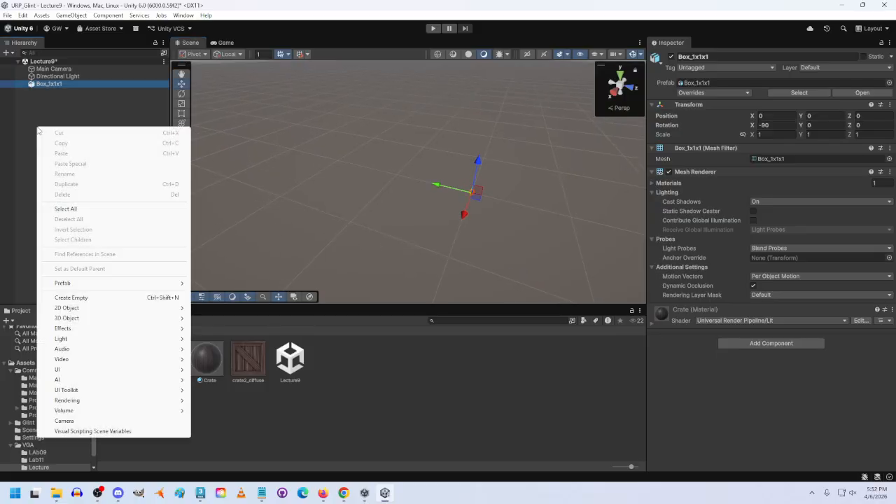
mouse_move(69, 319)
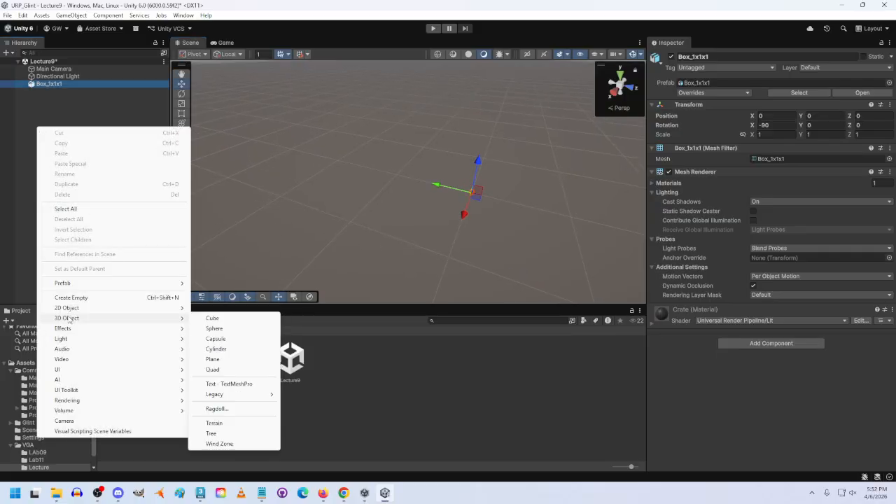
left_click(230, 318)
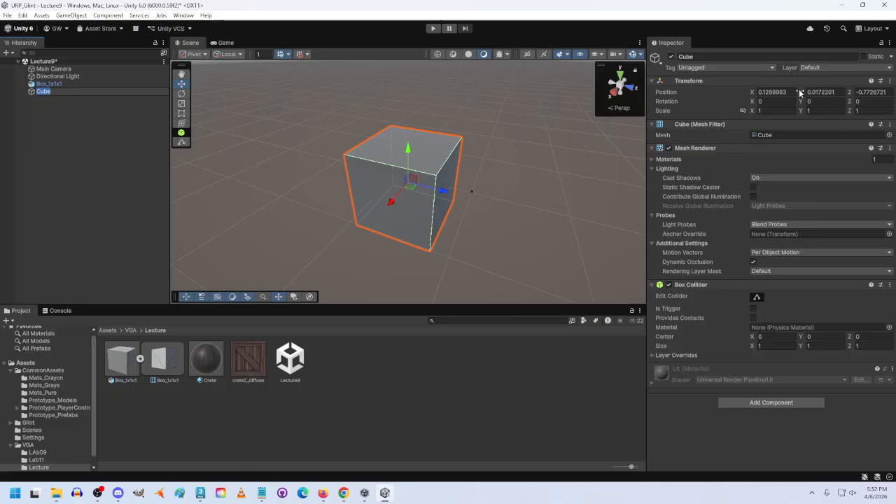
left_click(773, 92)
type("1")
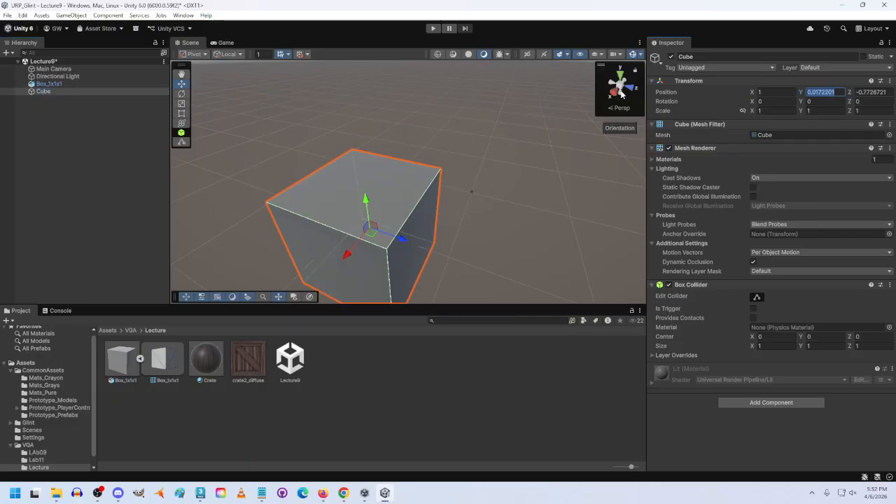
key("Tab")
type("1")
key("BackSpace")
type("0")
key("Tab")
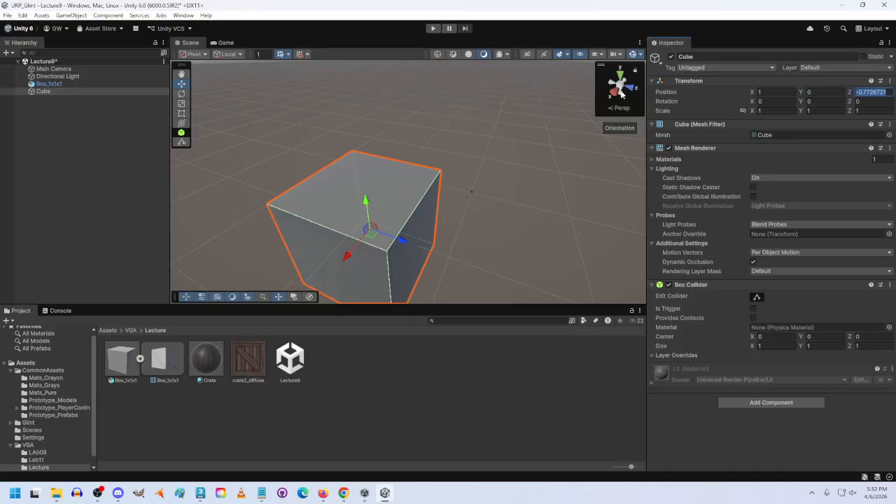
type("1")
Step: Set the cube's Y position to 0.5
left_click_drag(423, 161, 721, 133, "alt")
left_click_drag(560, 182, 504, 138, "alt")
left_click(812, 92)
type(".5")
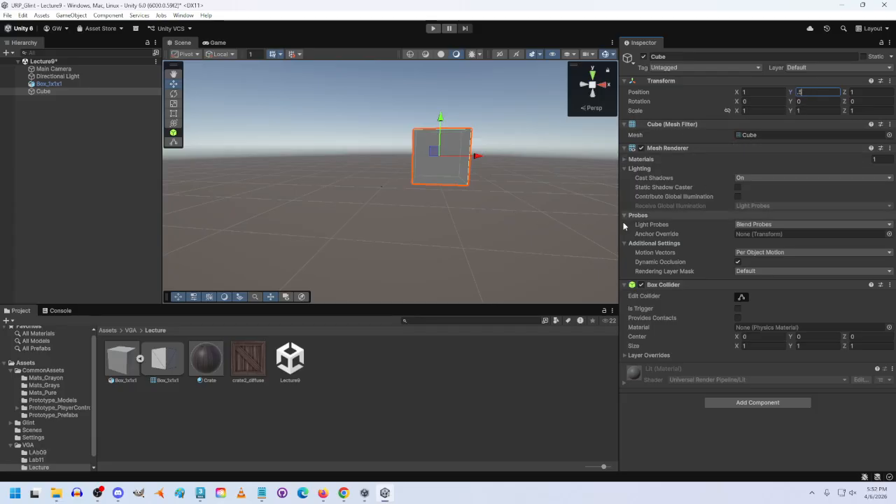
Step: Set the cube's X position to 2
left_click_drag(486, 214, 482, 244, "alt")
right_click_drag(482, 244, 468, 338)
key("s")
left_click_drag(761, 92, 736, 102)
type("2")
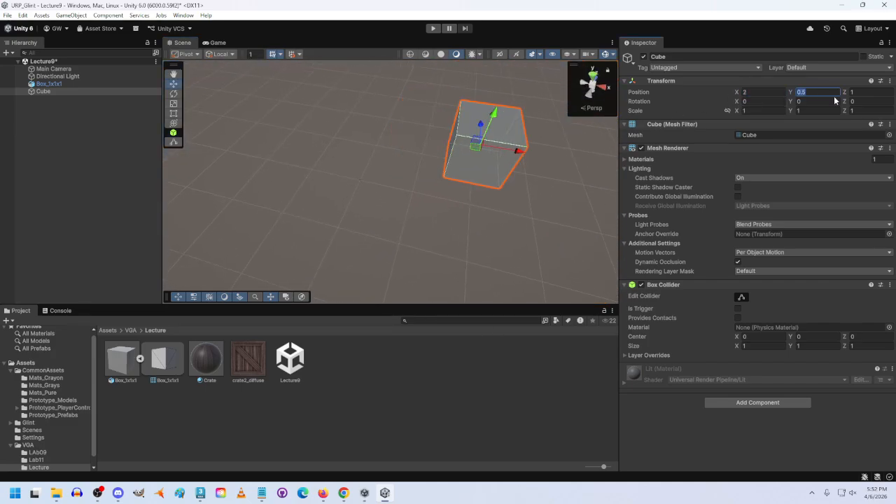
Step: Set the cube's Z position to 2
left_click(855, 91)
type("2")
right_click_drag(459, 207, 471, 190)
key("w")
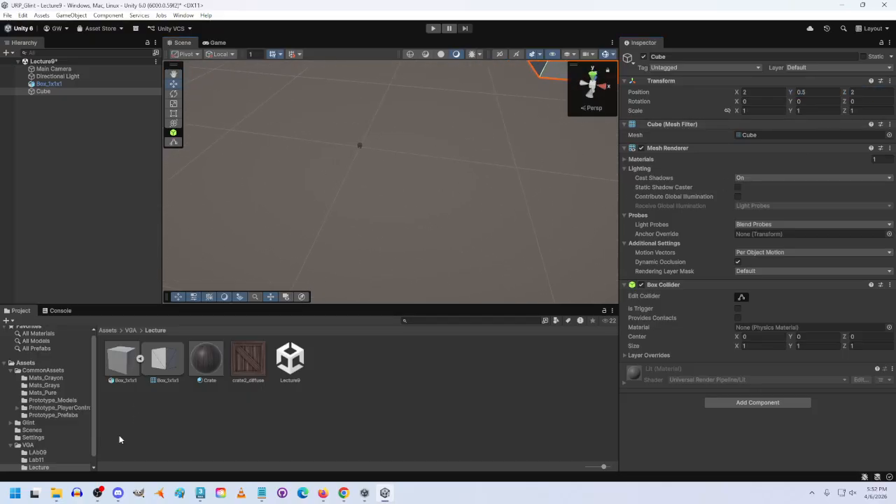
Step: Turn off Convert Units in the Box_1x1x1 model's import settings, save the change, and select the resized crate in the scene
left_click(121, 359)
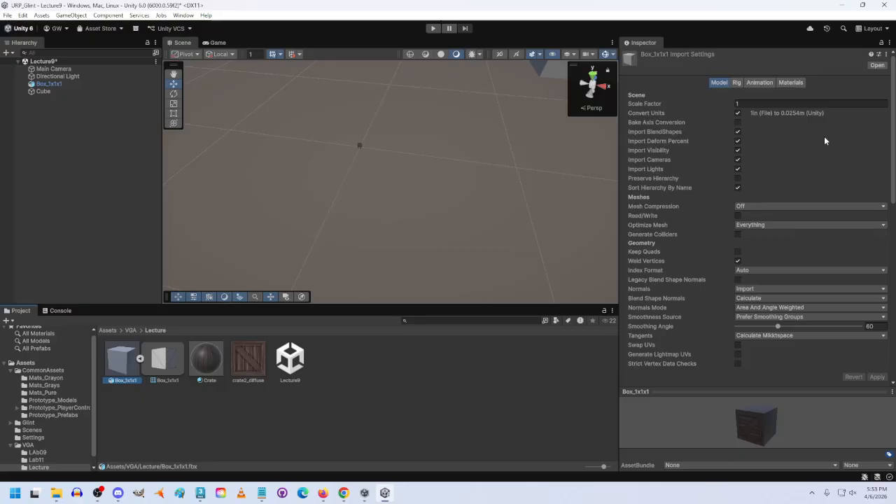
left_click(738, 114)
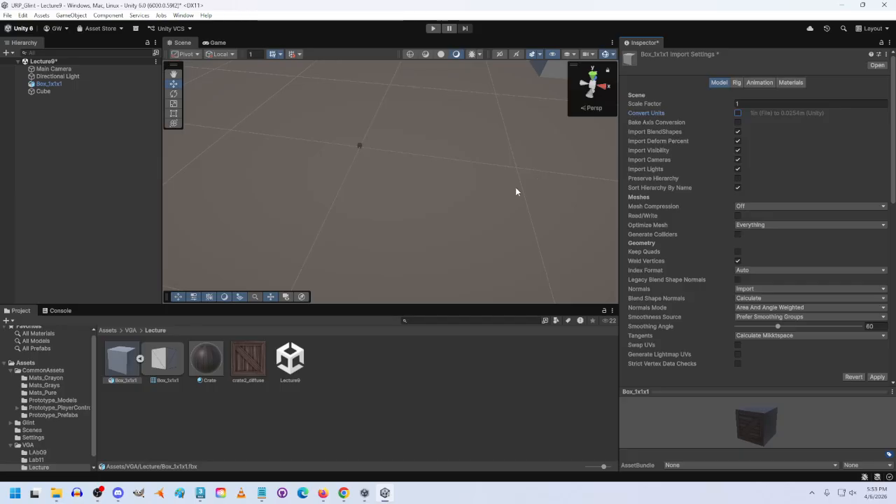
left_click(439, 387)
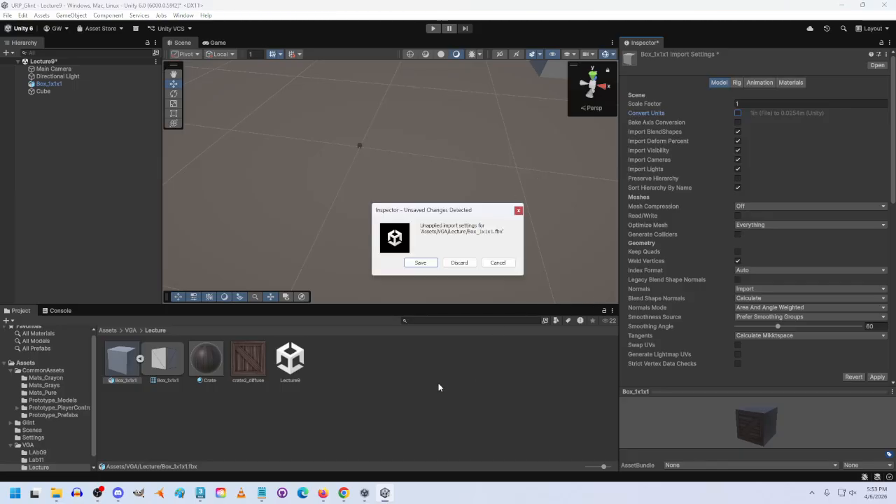
left_click(420, 263)
right_click_drag(422, 262, 377, 252)
left_click(439, 203)
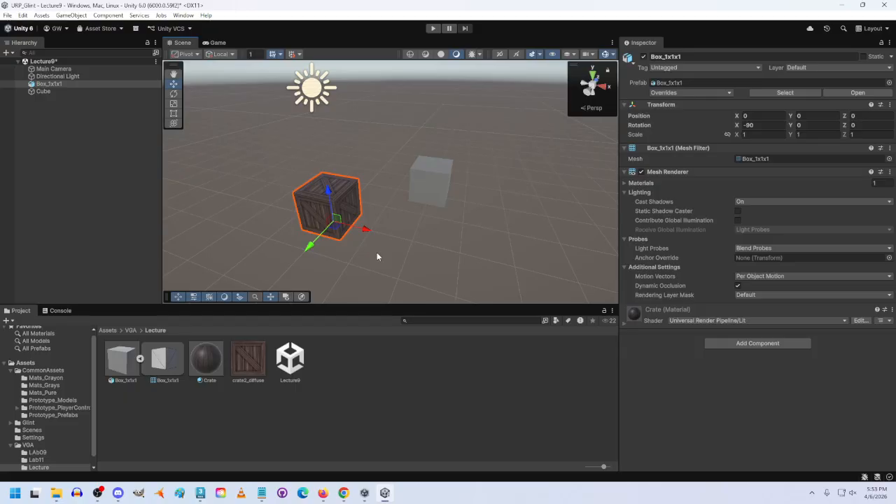
Step: Switch to 3ds Max, close the Material Editor, and open the Units Setup dialog
left_click(200, 493)
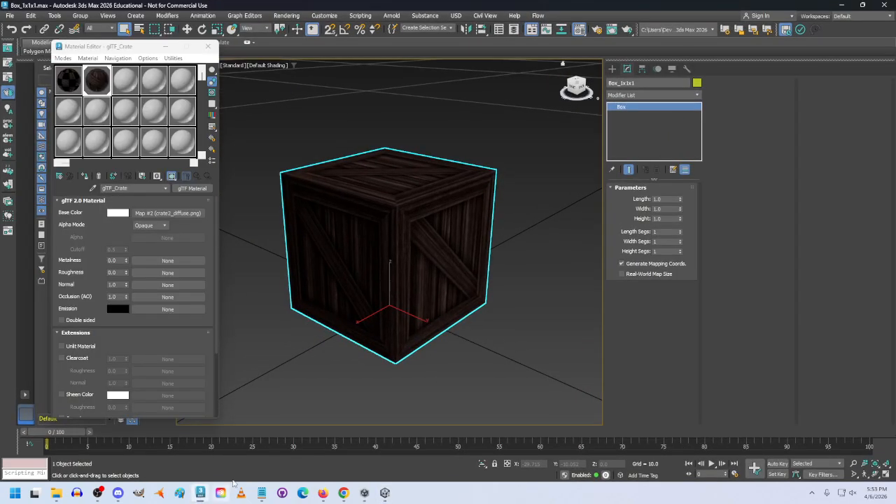
left_click(207, 47)
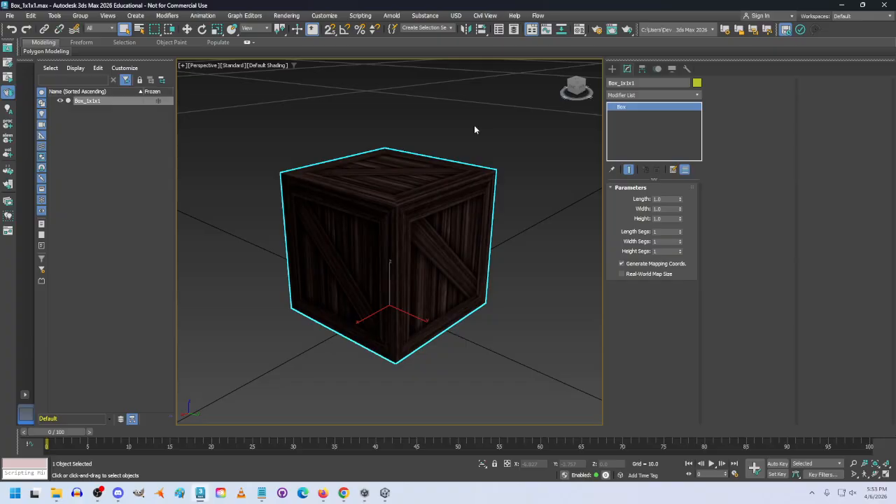
left_click(324, 17)
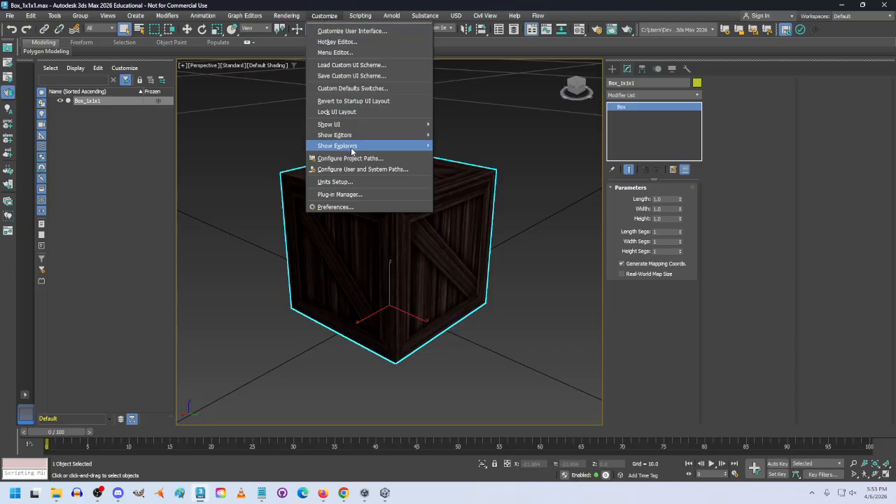
left_click(342, 182)
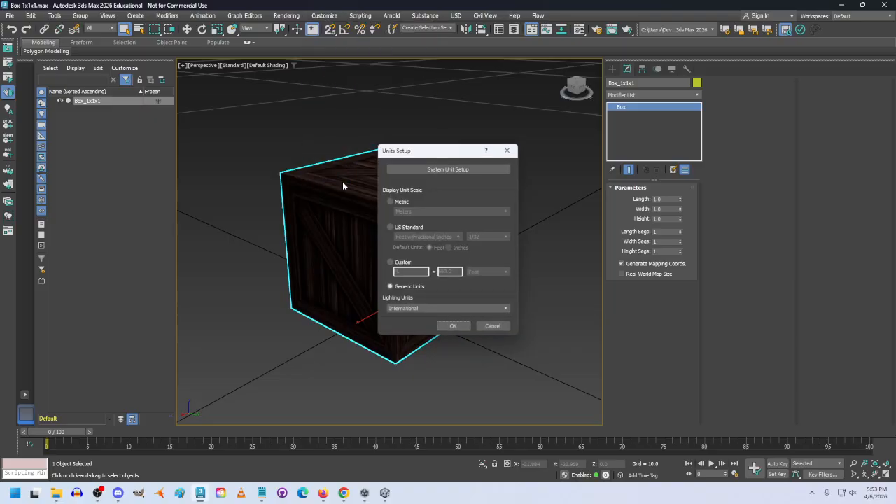
Step: Set the system unit scale to 1 unit = 1.0 Meters and the display unit scale to Metric Meters
left_click(391, 201)
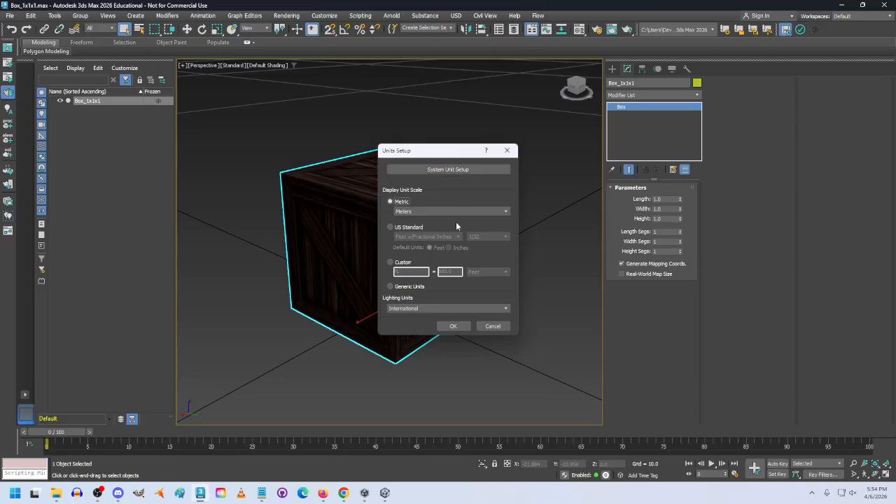
left_click(390, 287)
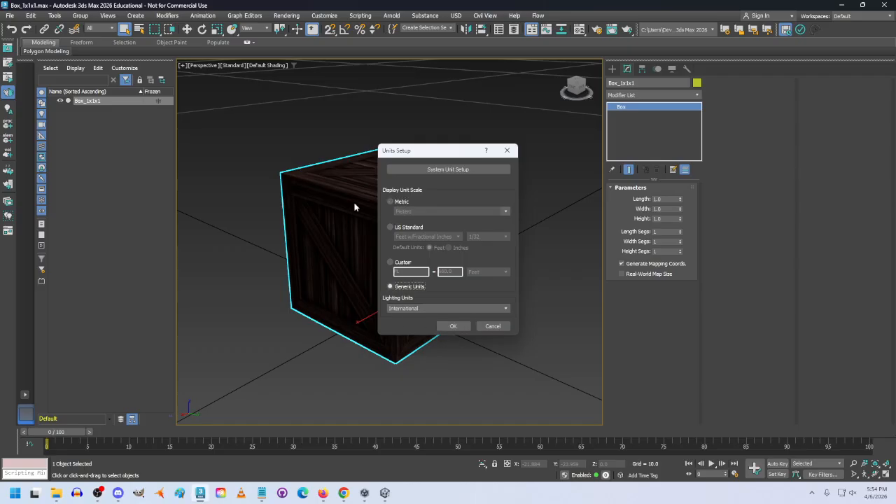
left_click(449, 170)
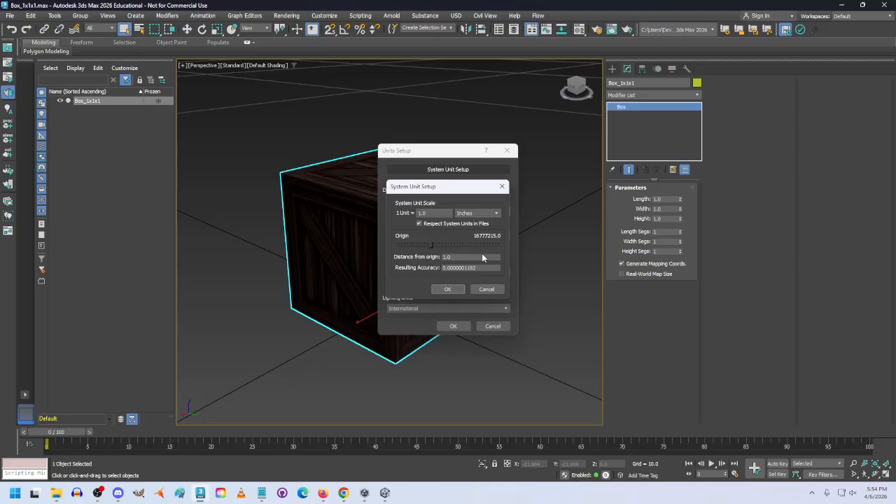
left_click(497, 213)
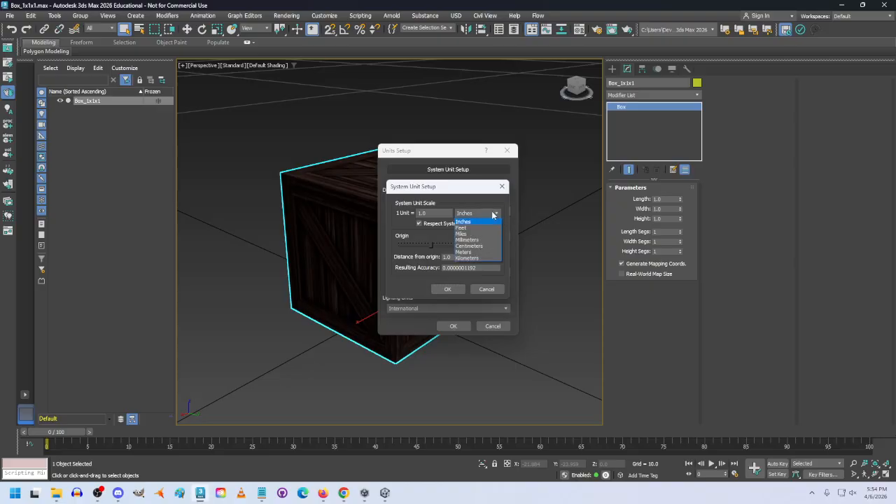
left_click(475, 252)
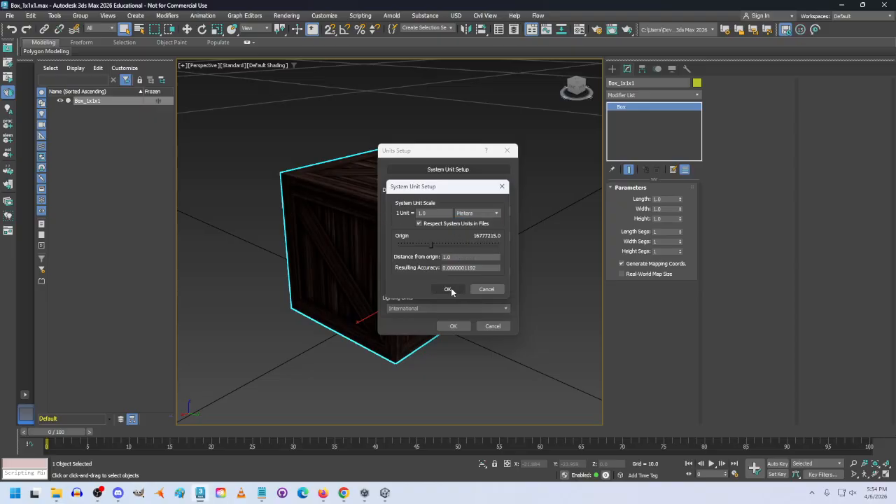
left_click(450, 289)
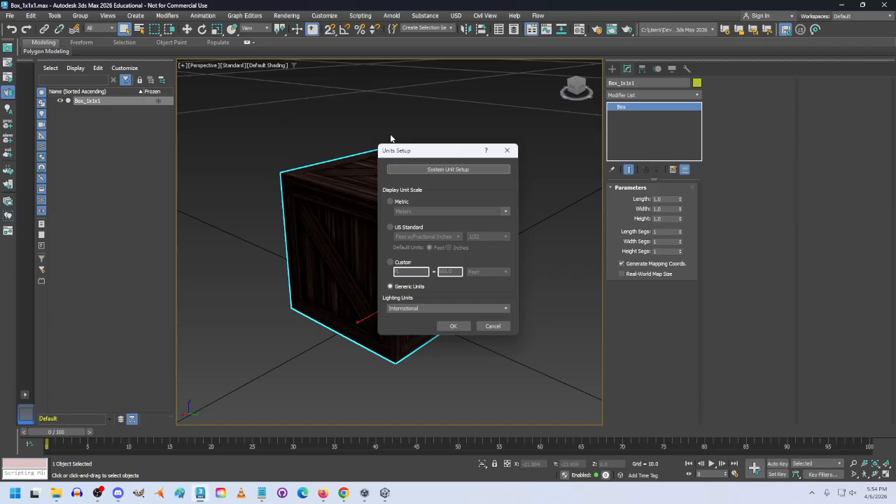
left_click(389, 201)
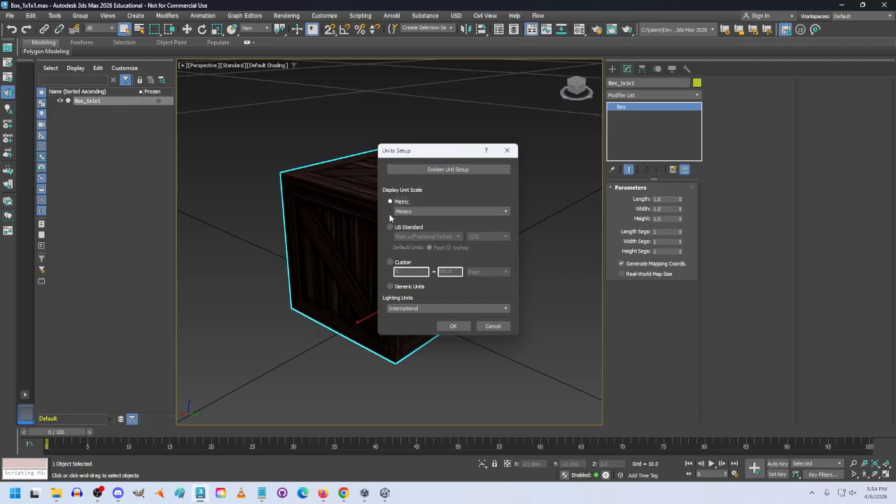
left_click(454, 326)
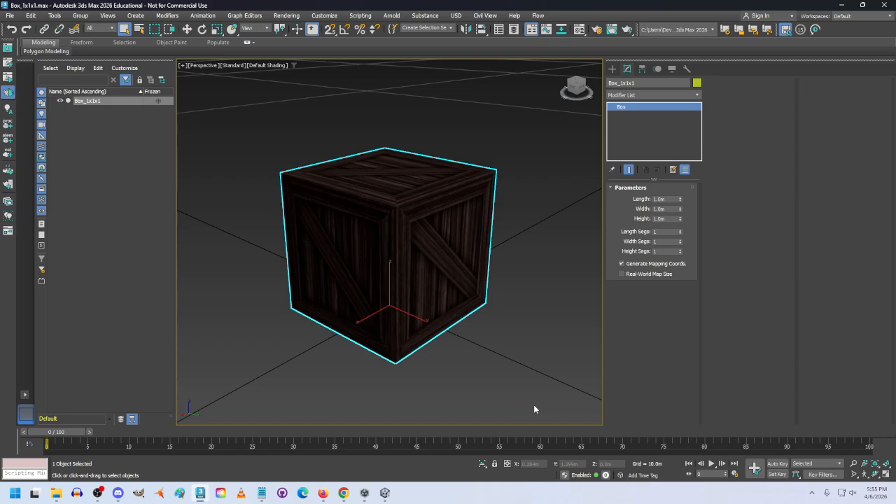
Step: Export the crate as an FBX file named Box_1x1x1_m in the lecture folder, keeping the automatic unit scale
left_click(9, 14)
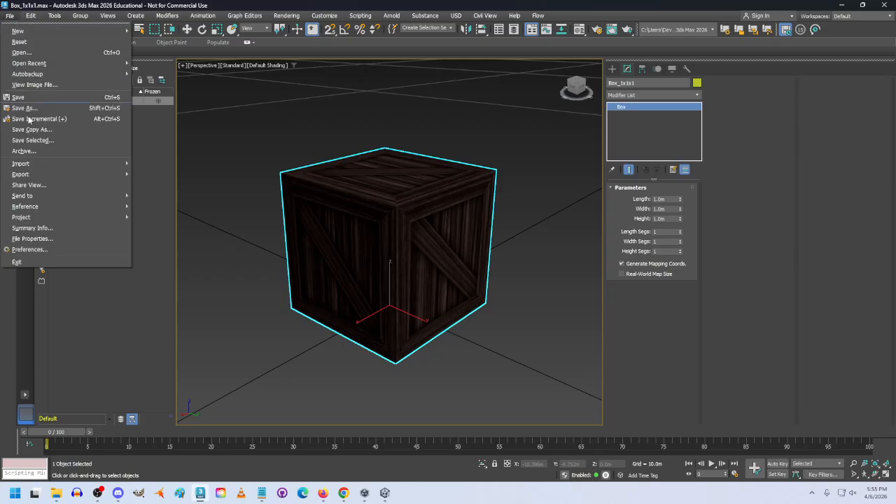
mouse_move(35, 174)
left_click(149, 175)
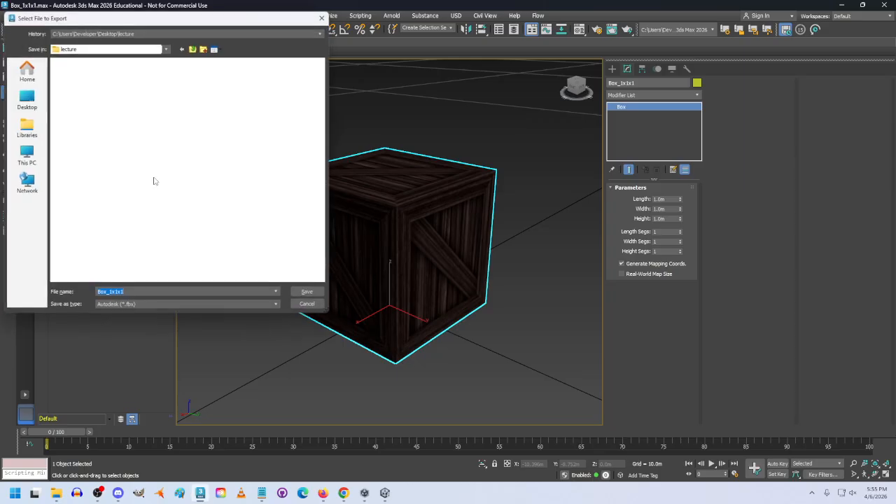
left_click(134, 292)
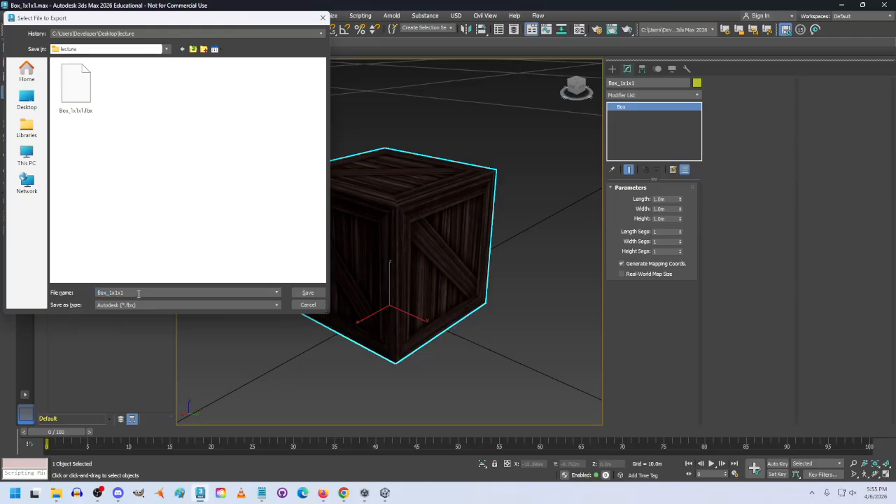
type("_m")
key("Return")
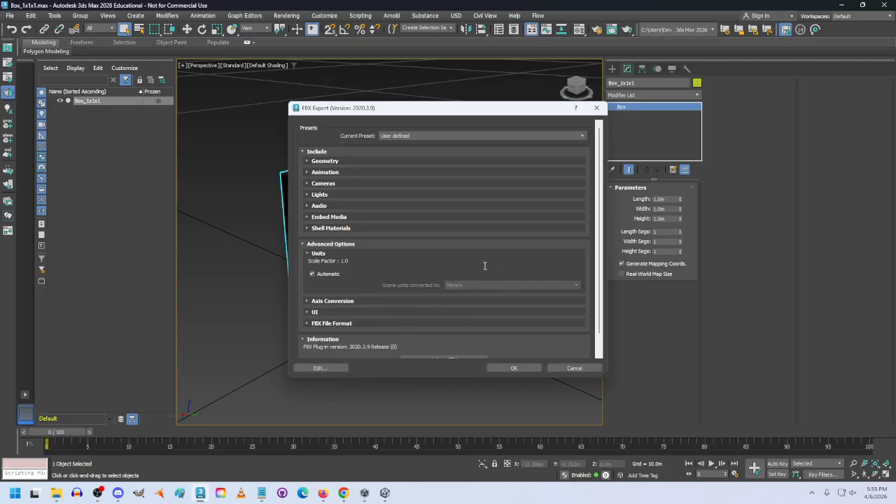
left_click(513, 368)
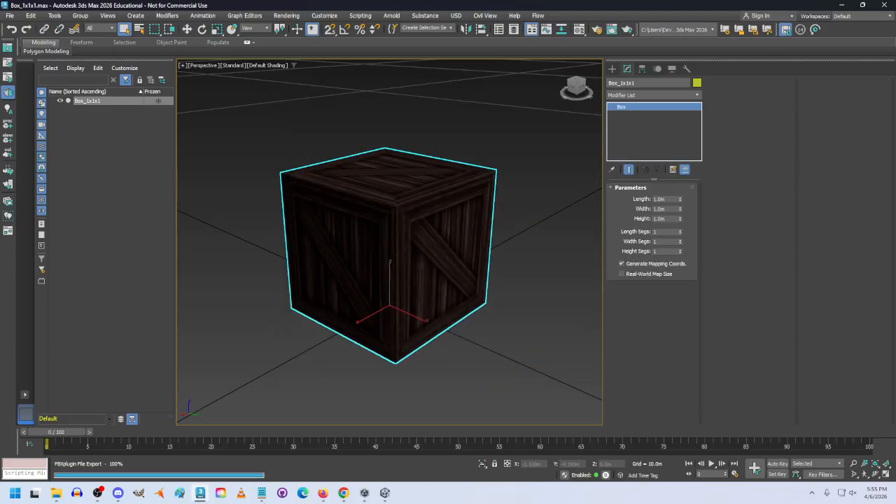
Step: Switch to Unity and import Box_1x1x1_m.fbx from the lecture folder into the project's Lecture folder
left_click(384, 493)
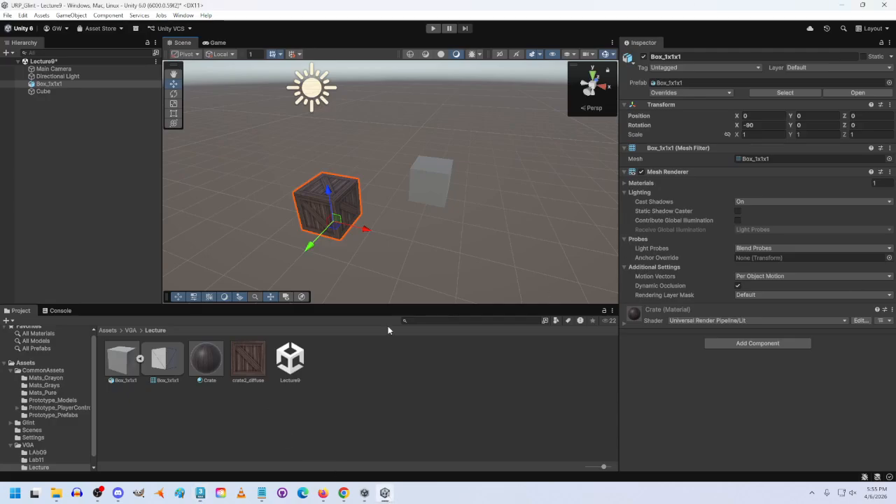
mouse_move(56, 493)
left_click(153, 433)
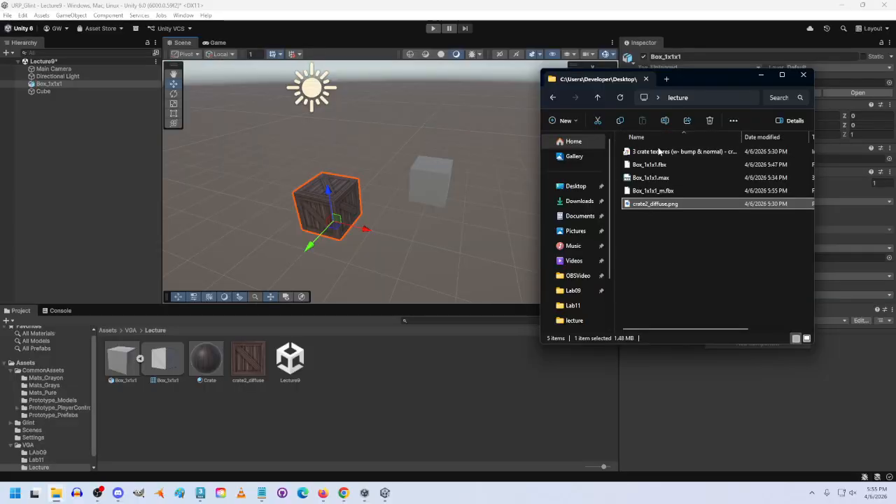
left_click_drag(651, 193, 357, 375)
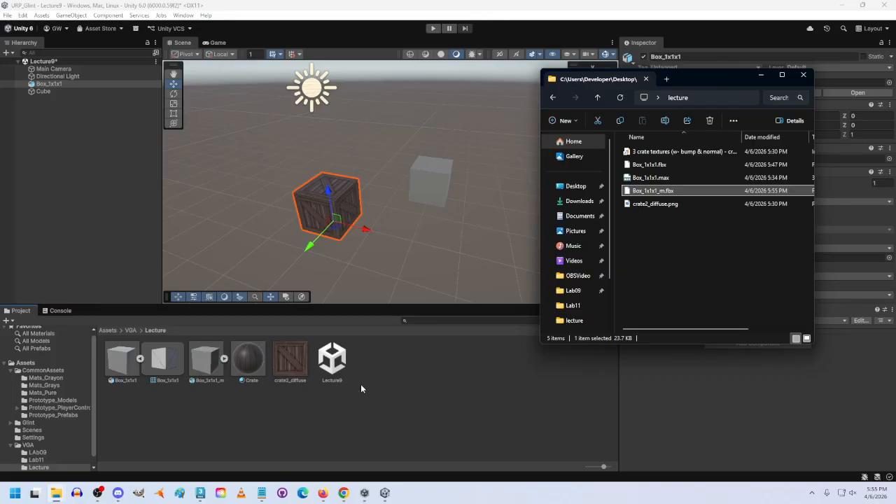
Step: Place the Box_1x1x1_m model in the scene near the crate and cube, and show its import settings
left_click_drag(203, 358, 434, 270)
right_click_drag(342, 275, 401, 274)
left_click(205, 358)
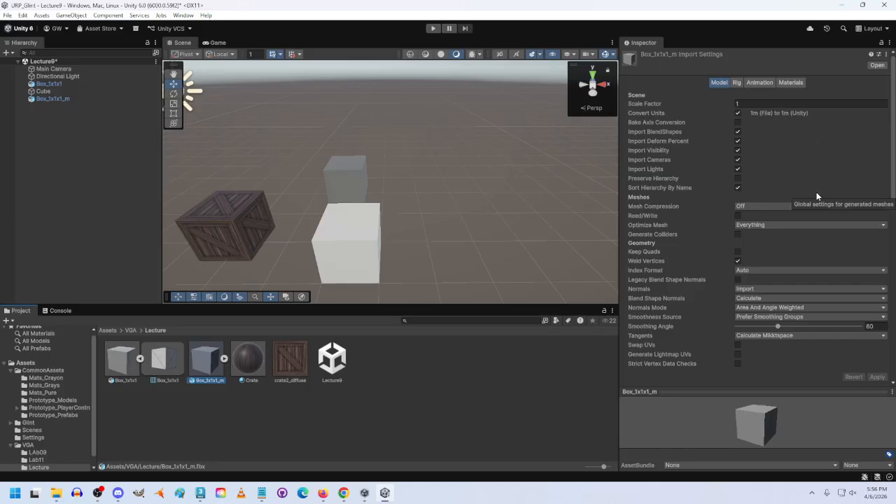
Step: Apply the Crate material to the Box_1x1x1_m model in the scene and view it beside the other boxes
left_click_drag(245, 366, 333, 256)
right_click_drag(438, 242, 337, 256)
key("w")
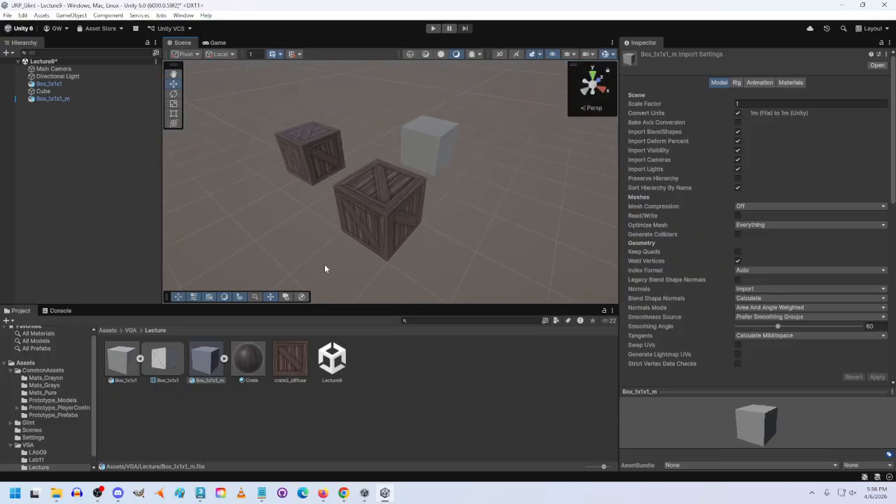